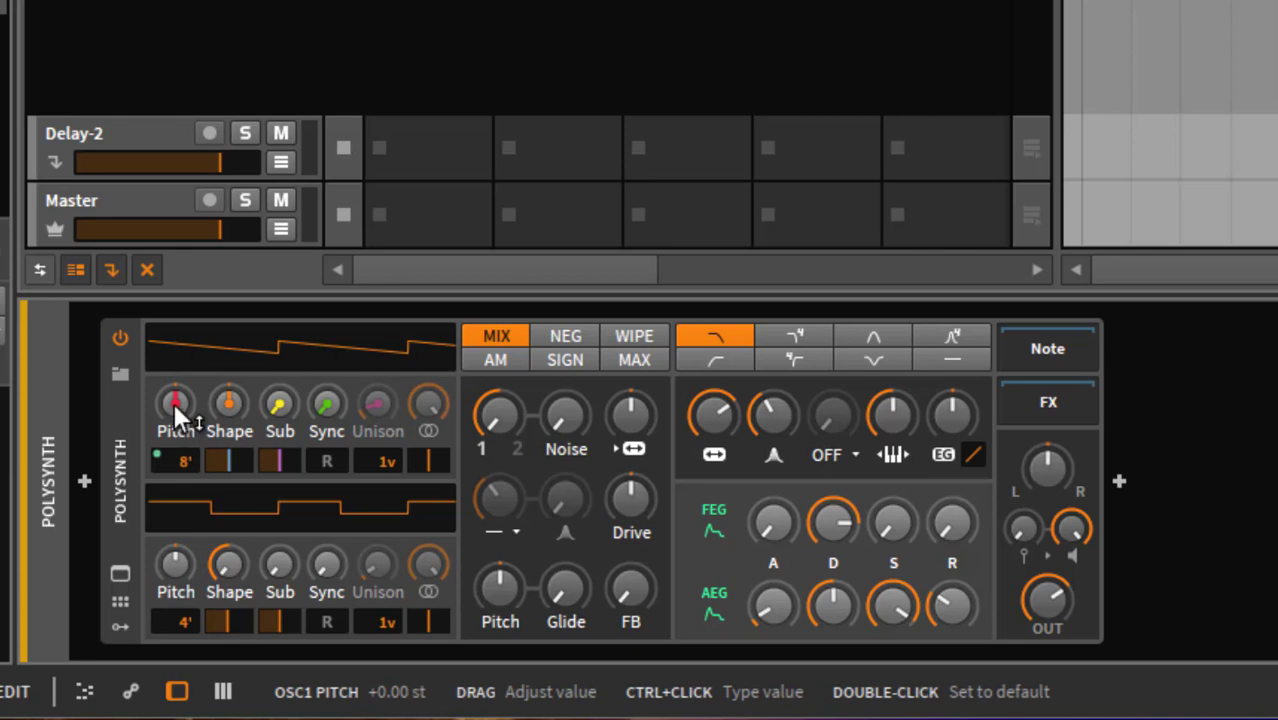
Drag the Polysynth's OSC1 Pitch knob to a slightly different tuning
left_click_drag(173, 402, 173, 402)
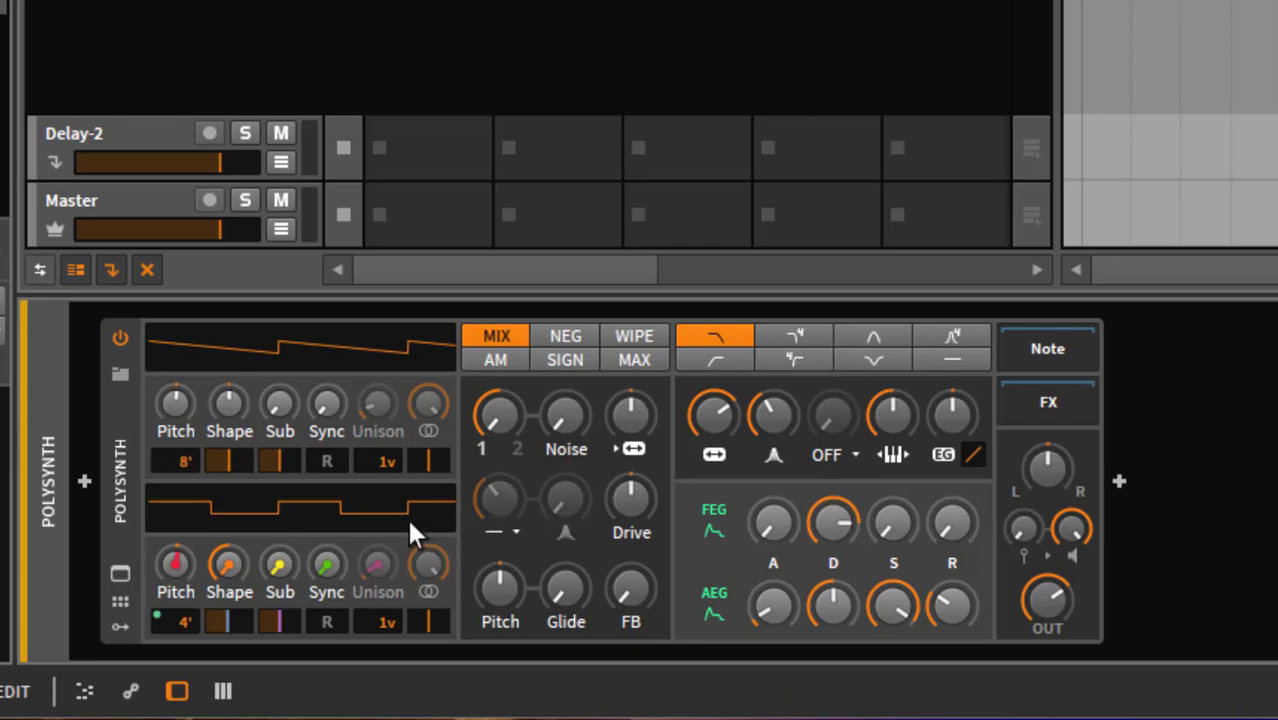
Show the Polysynth's remote control pages, look through them, and settle on the OSC1 page
left_click(120, 603)
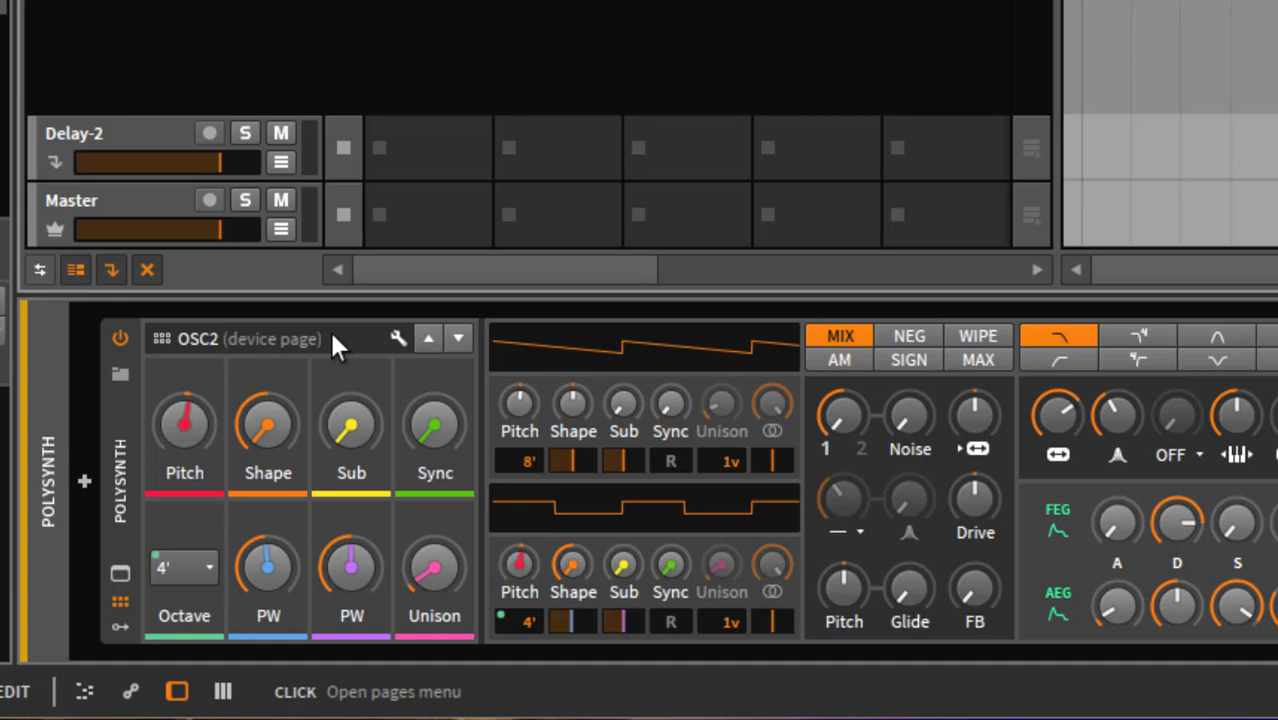
scroll(333, 337, "up", 1)
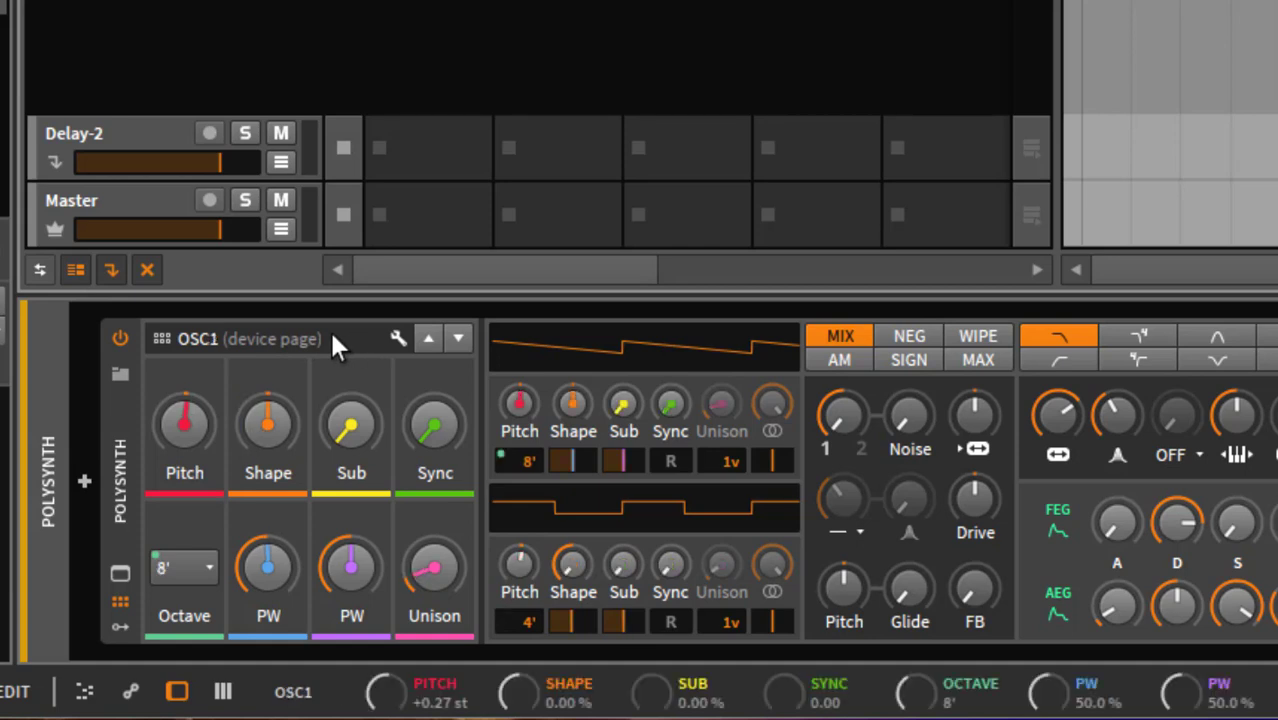
scroll(333, 337, "down", 1)
scroll(333, 337, "down", 1)
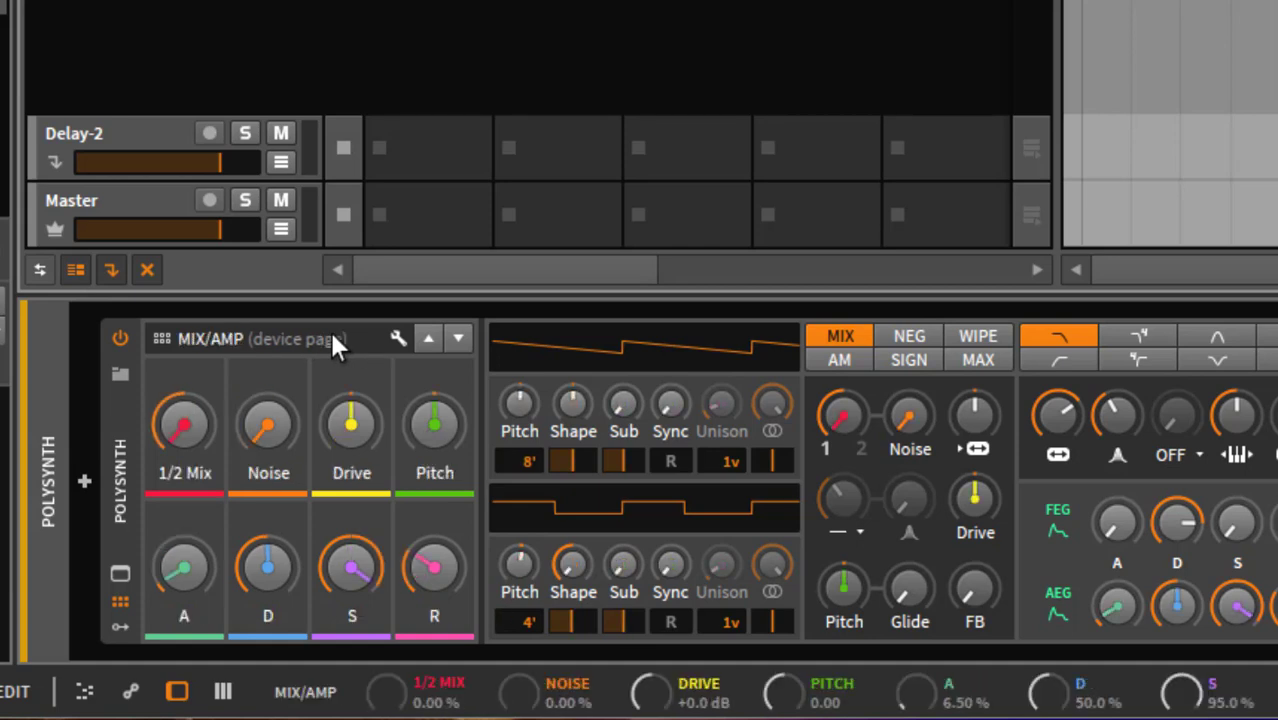
scroll(333, 340, "down", 1)
scroll(333, 340, "up", 3)
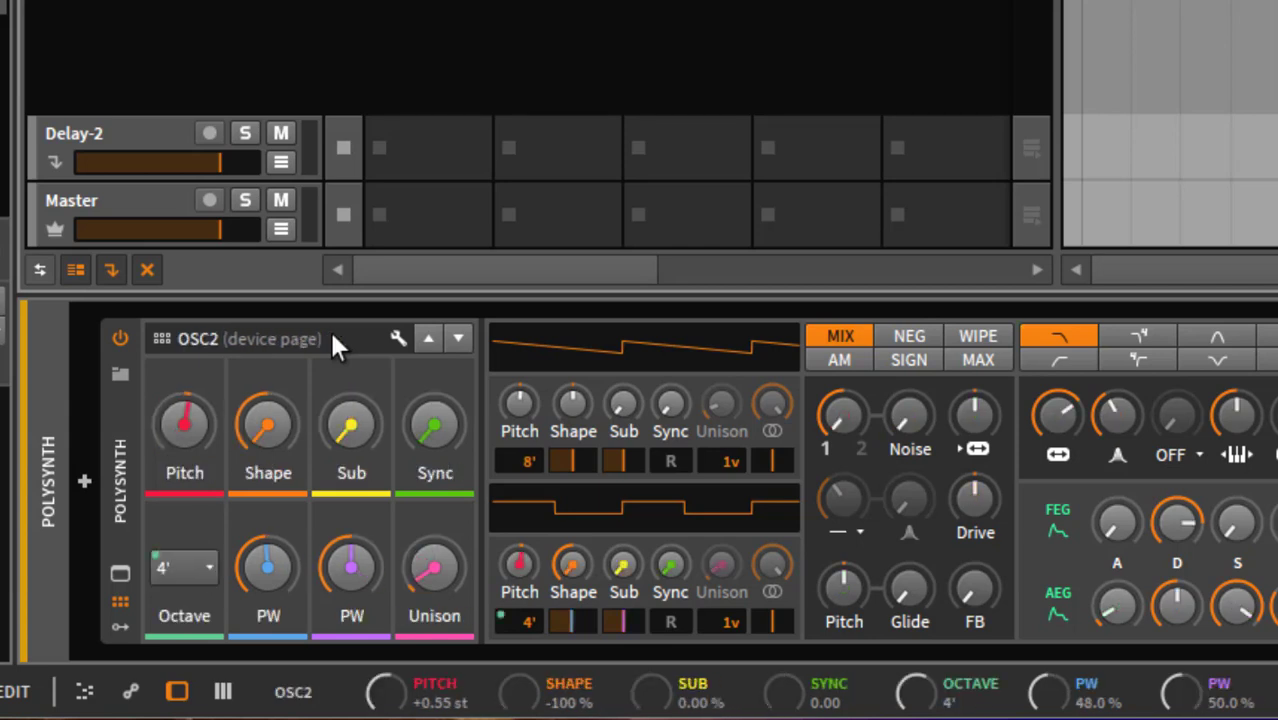
left_click(263, 345)
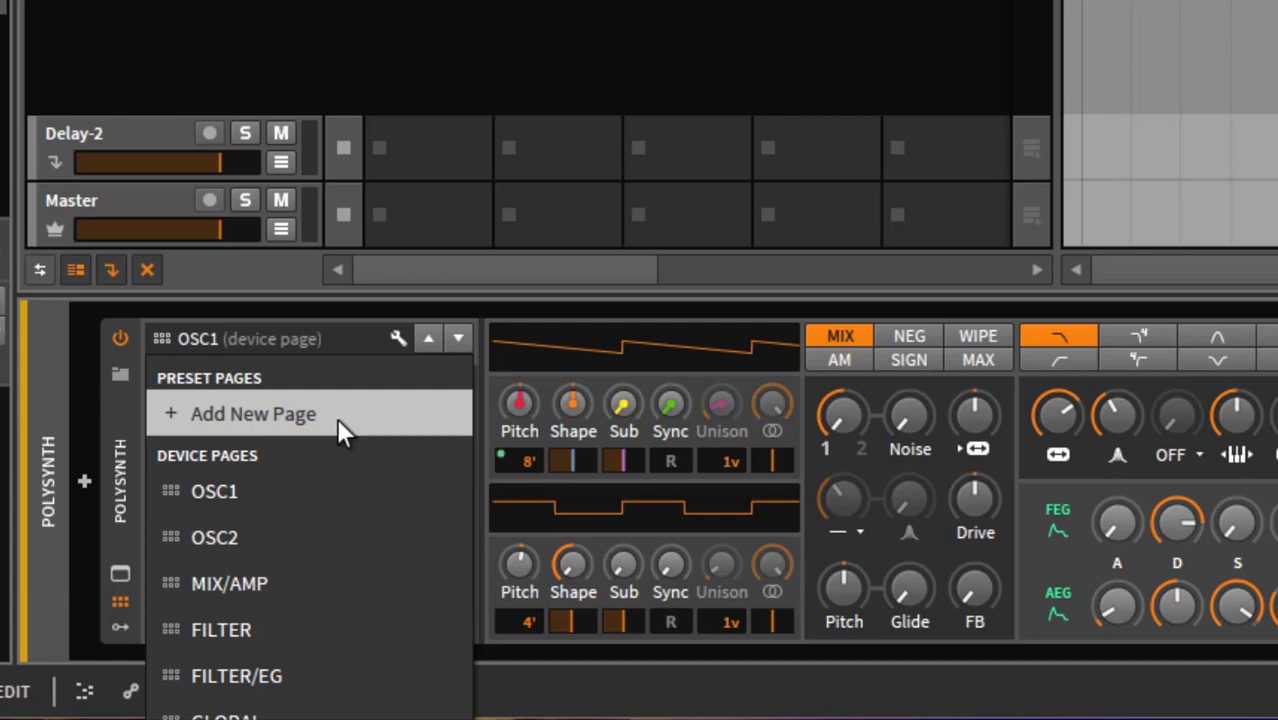
left_click(84, 347)
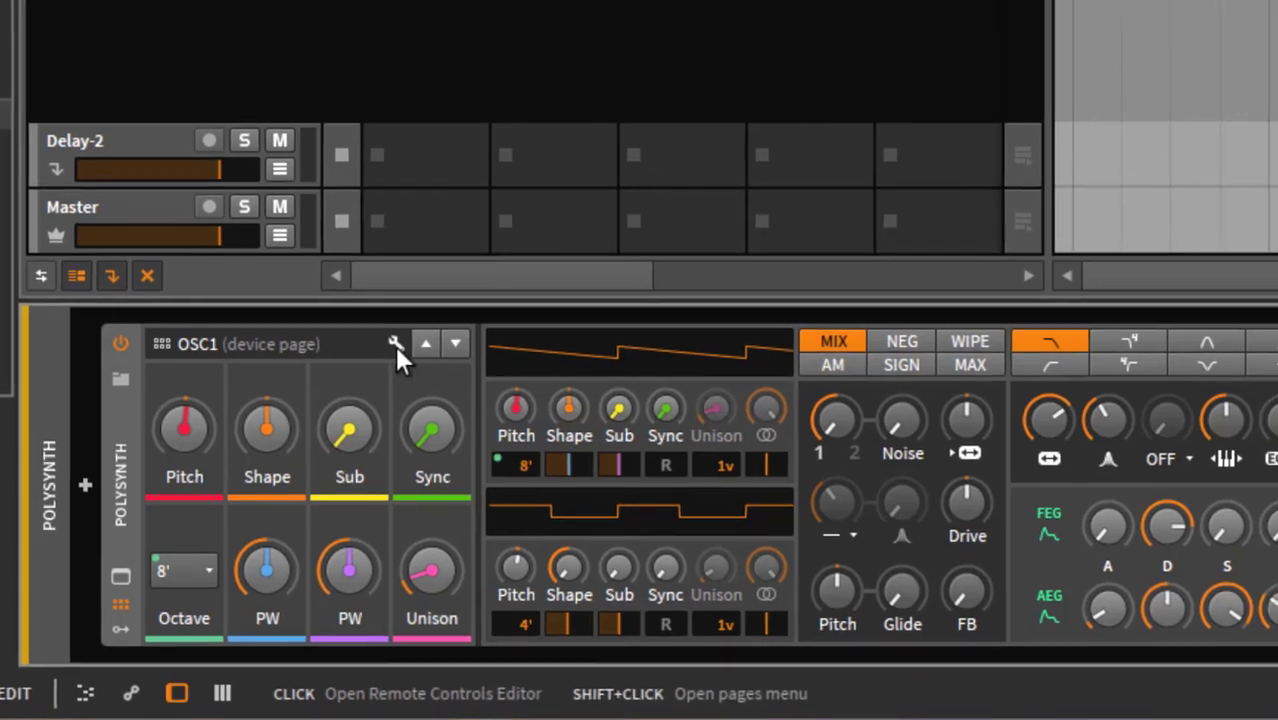
Open the Remote Controls Editor and review the eight Polysynth device pages, OSC1 through Envelope
left_click(397, 339)
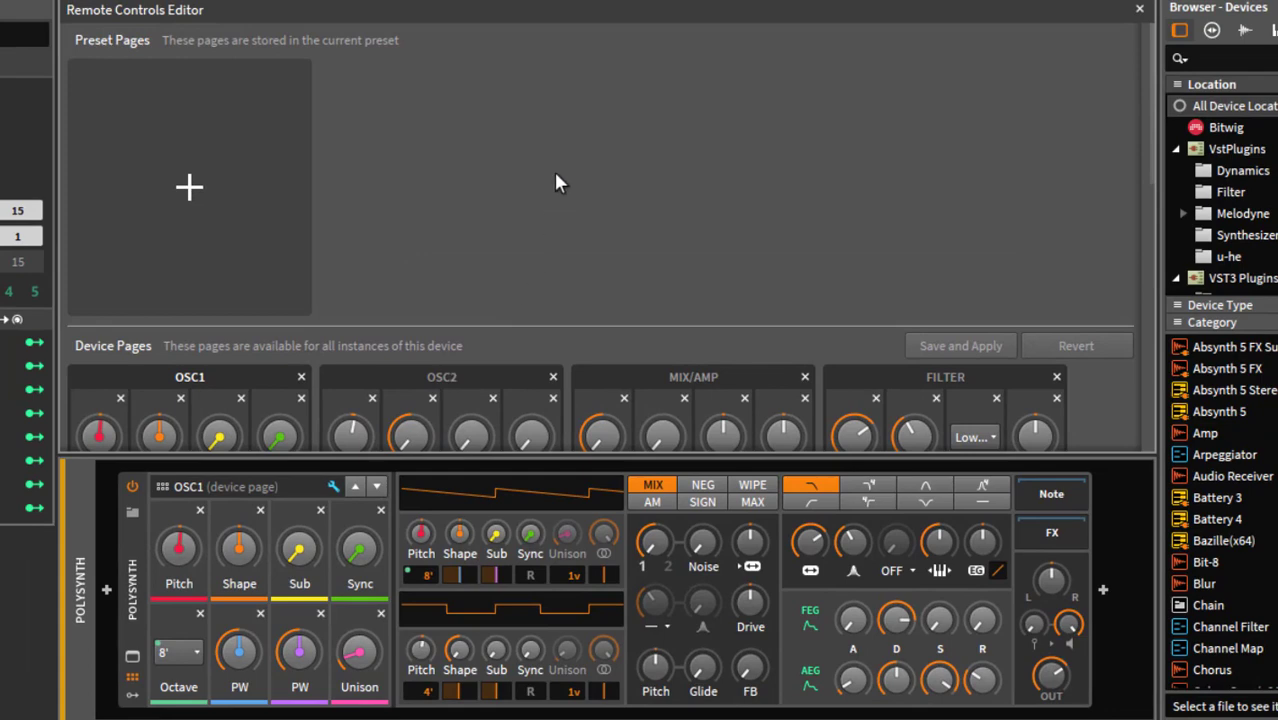
scroll(556, 173, "down", 5)
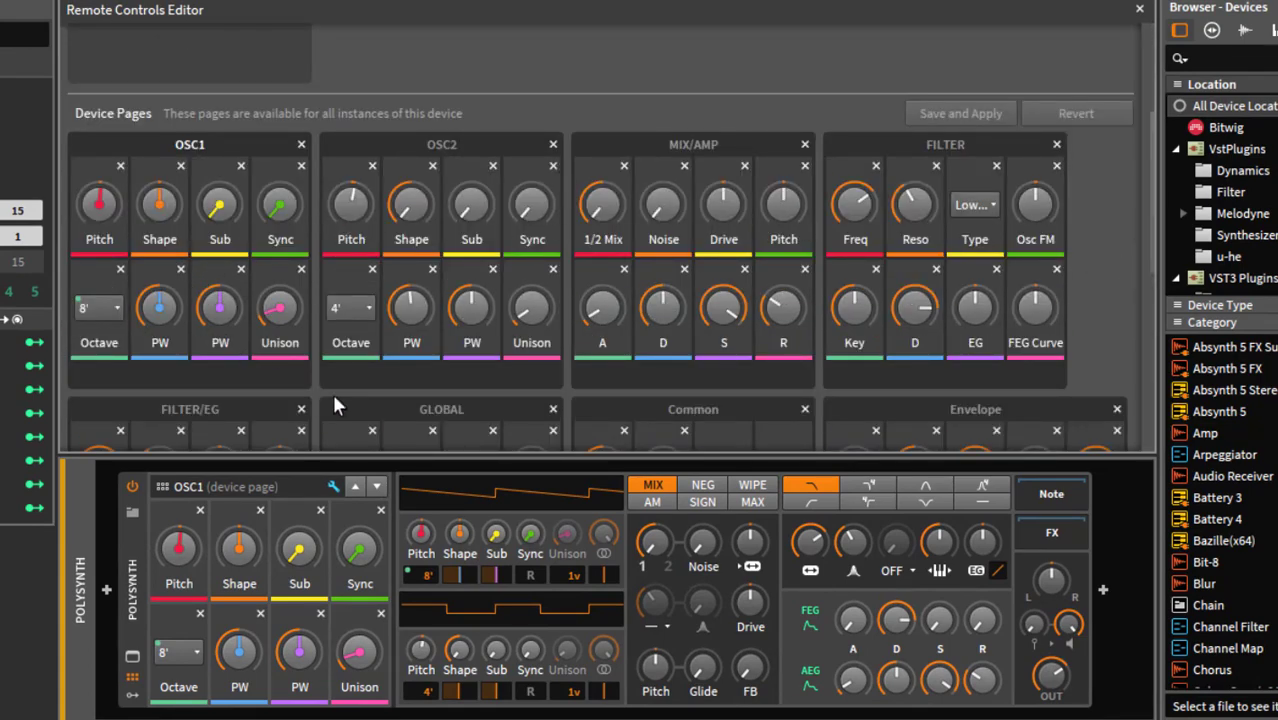
scroll(910, 366, "up", 5)
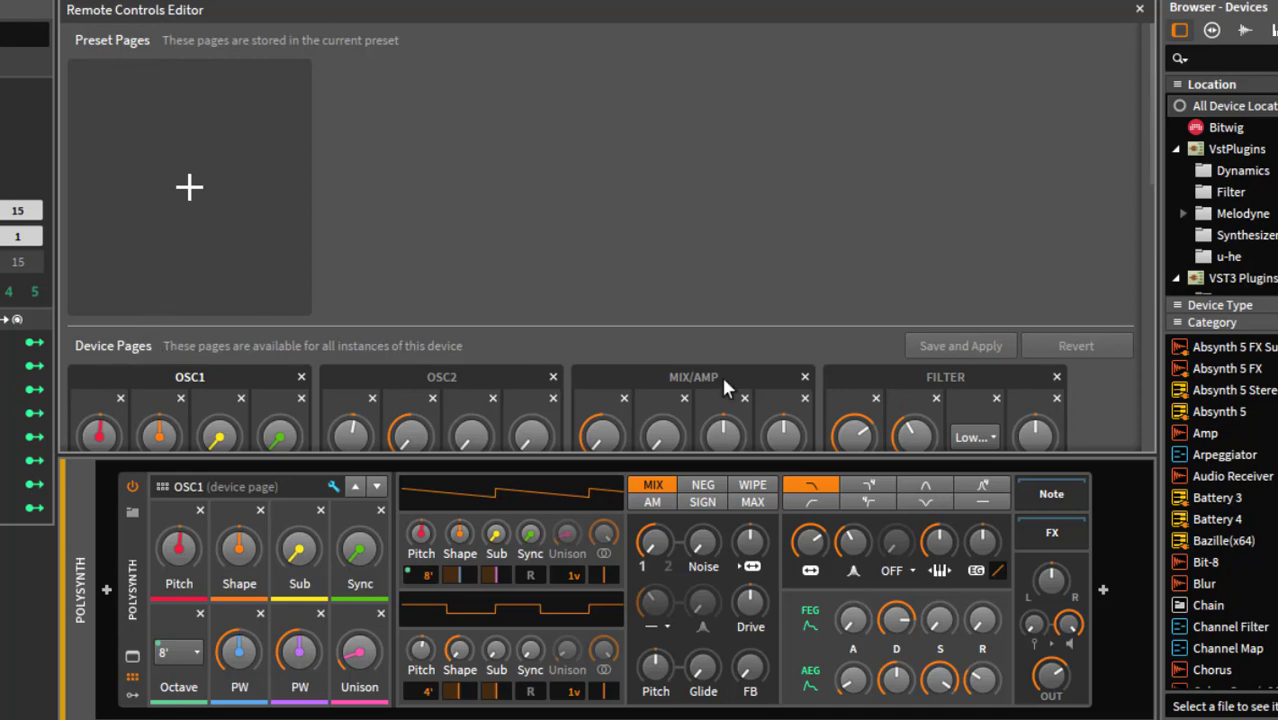
scroll(572, 370, "down", 3)
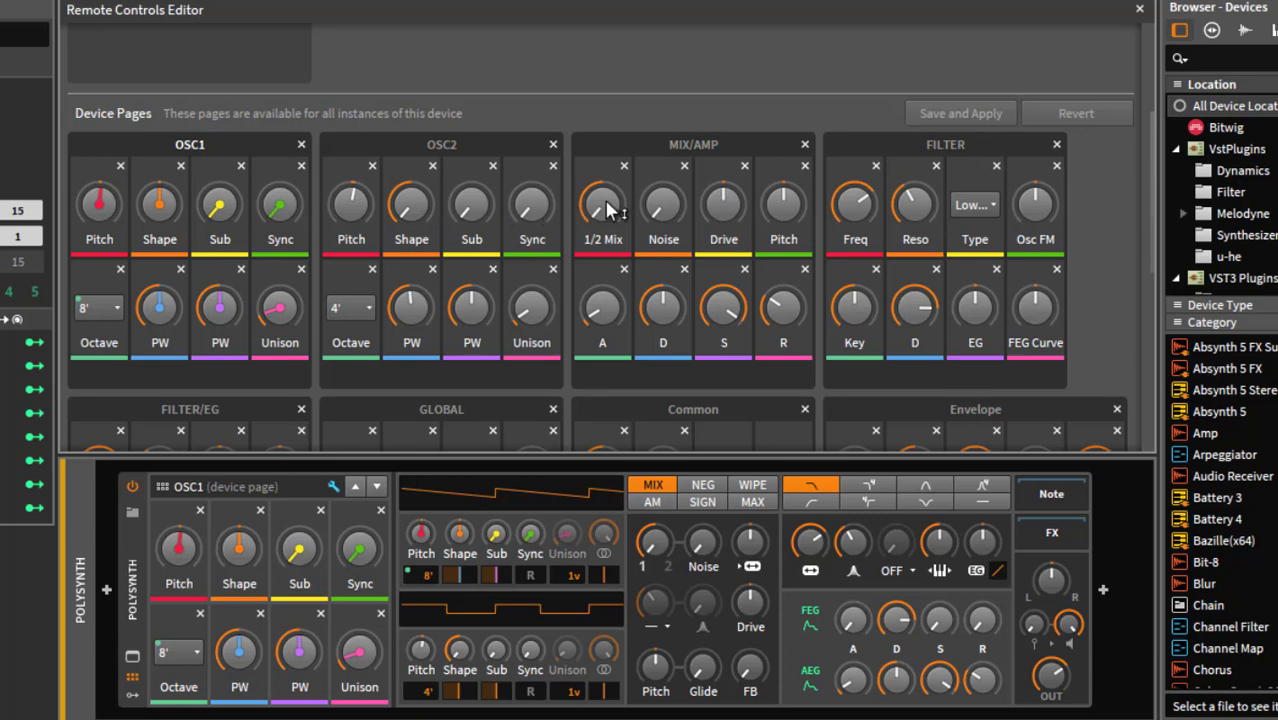
scroll(487, 200, "up", 3)
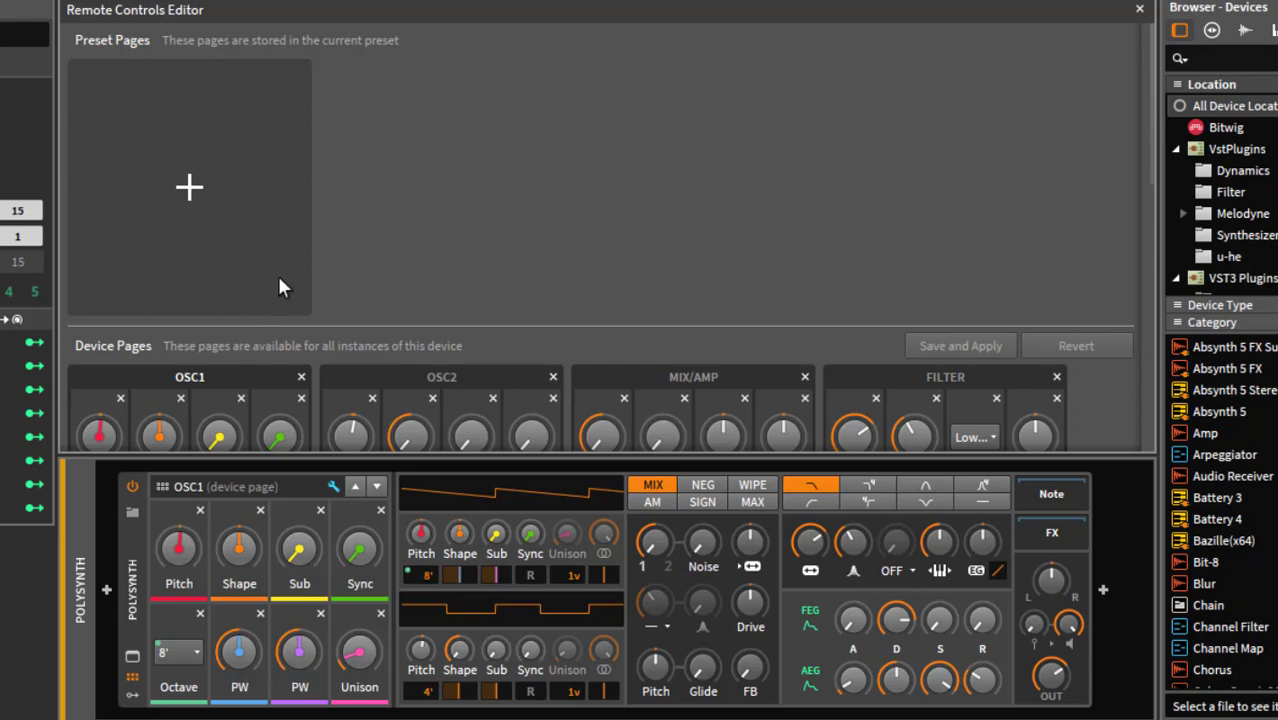
scroll(600, 215, "down", 3)
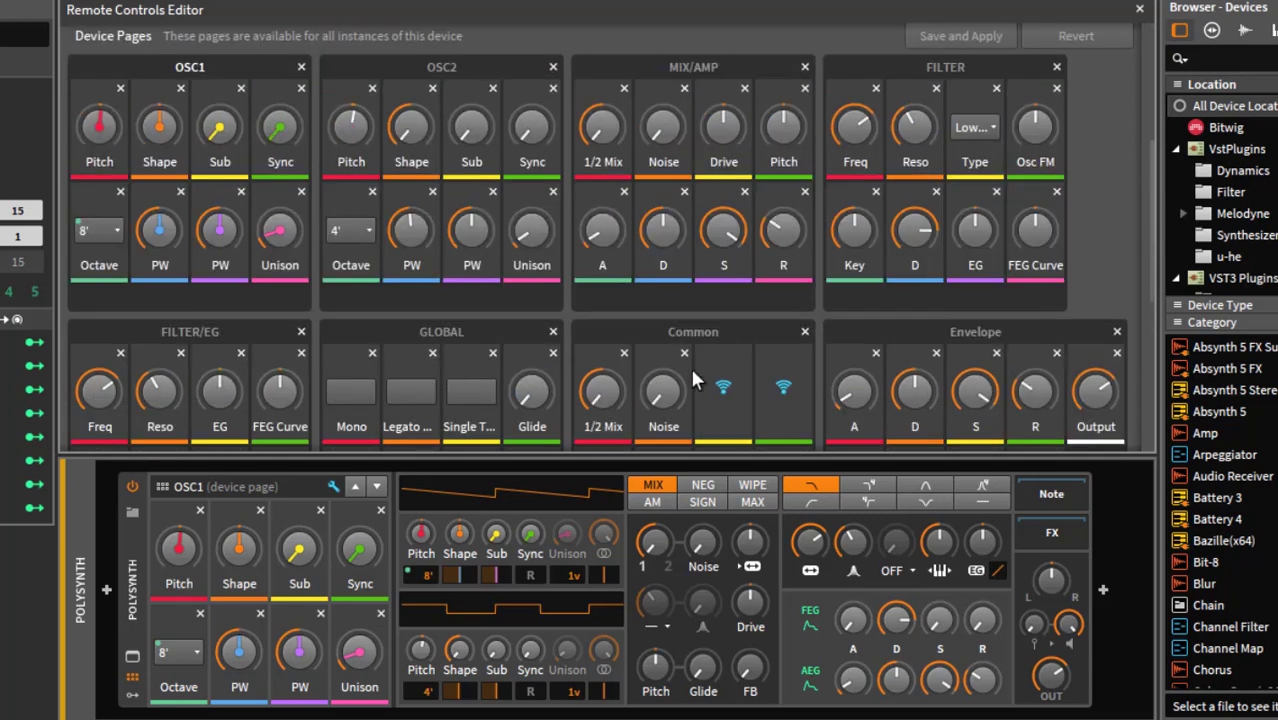
Drag the Common page into the first Device Pages slot, then save and apply the order
left_click(714, 332)
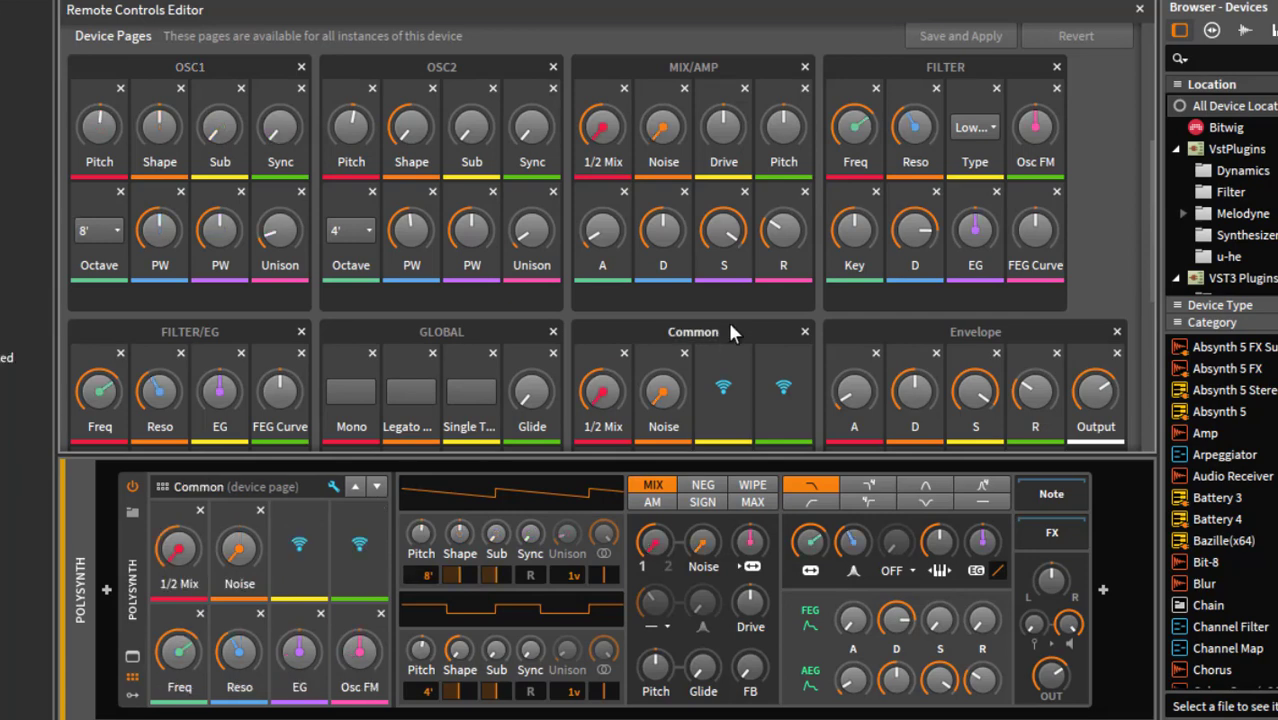
scroll(727, 319, "down", 3)
scroll(735, 318, "up", 3)
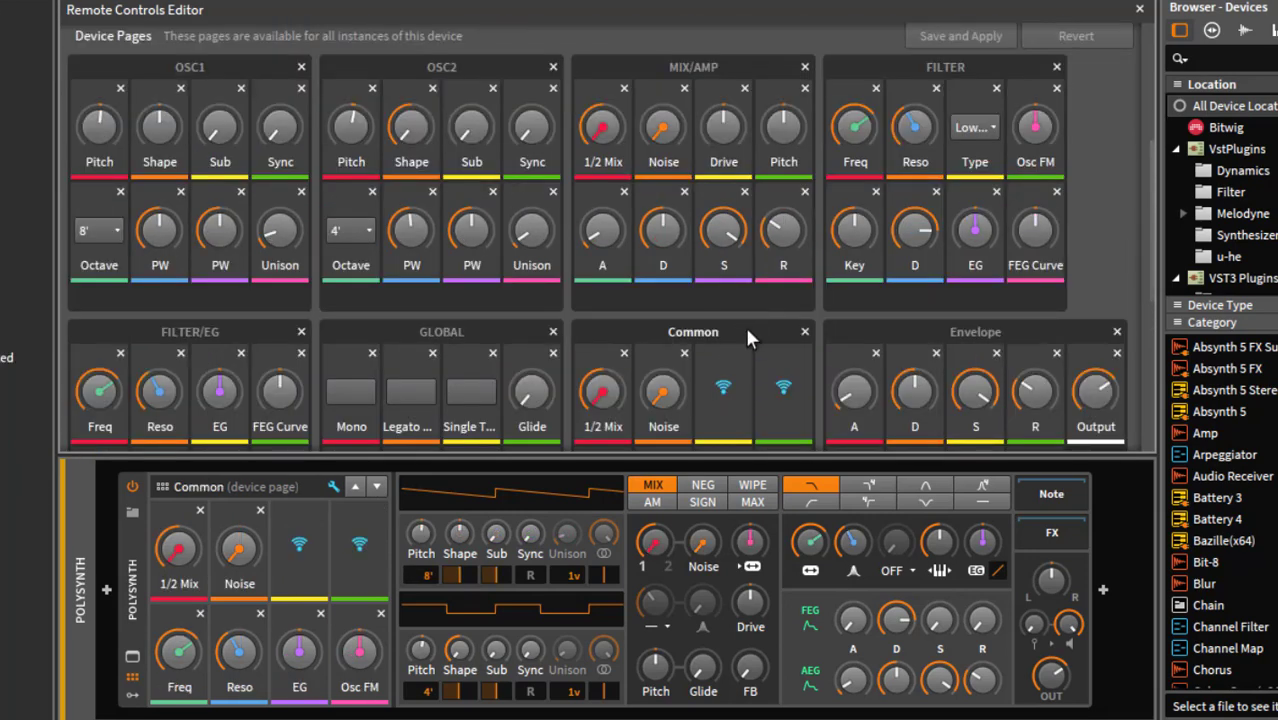
left_click_drag(744, 323, 82, 225)
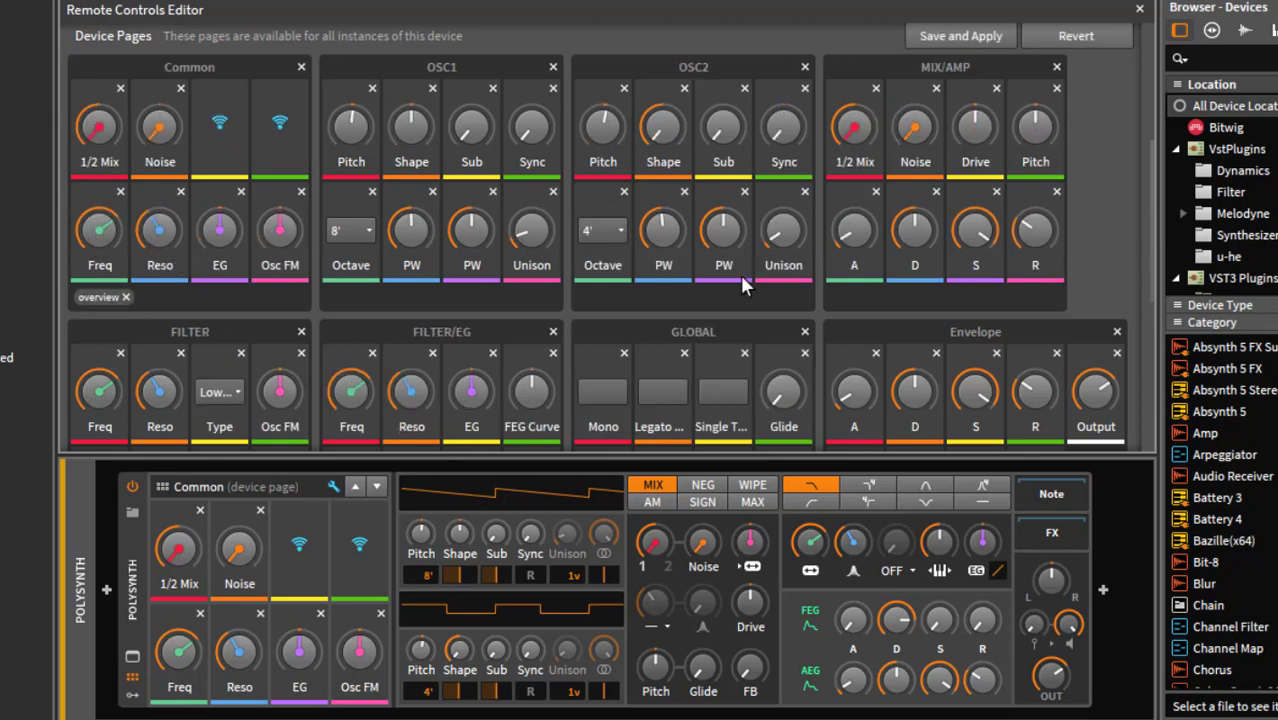
left_click(943, 42)
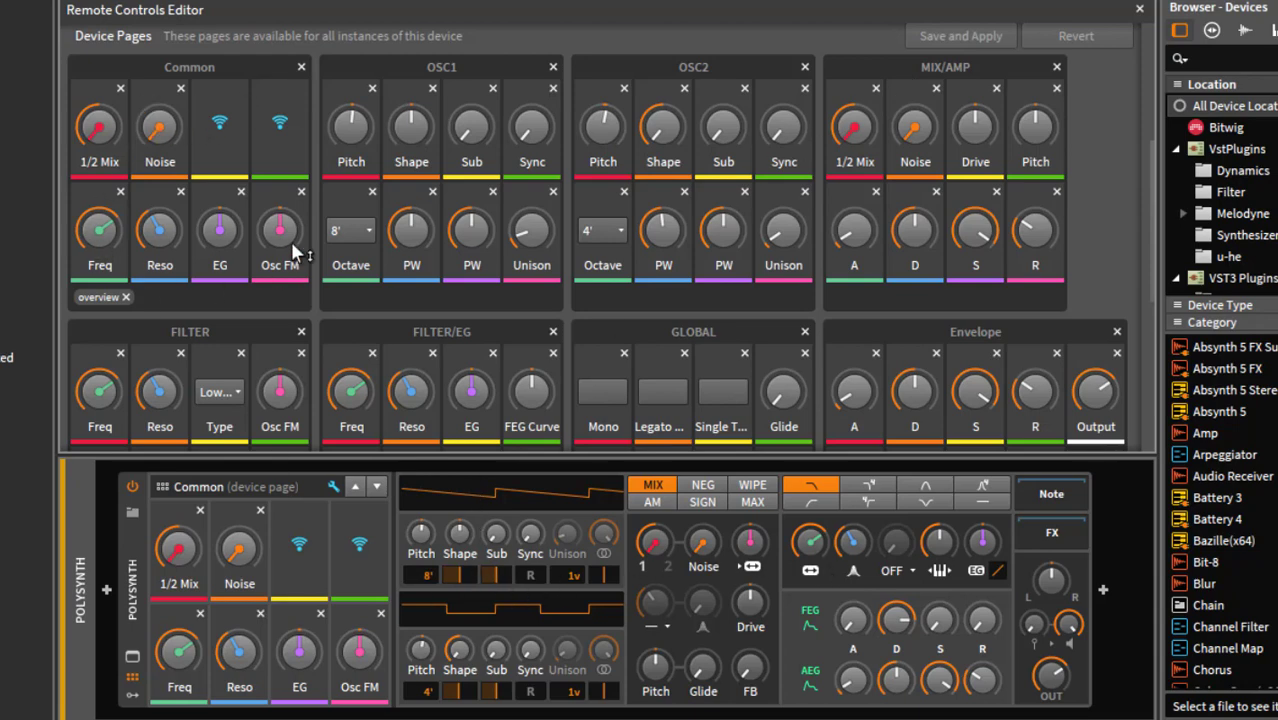
Make GLOBAL the active device page and set it to allow 9 slots
scroll(801, 233, "down", 3)
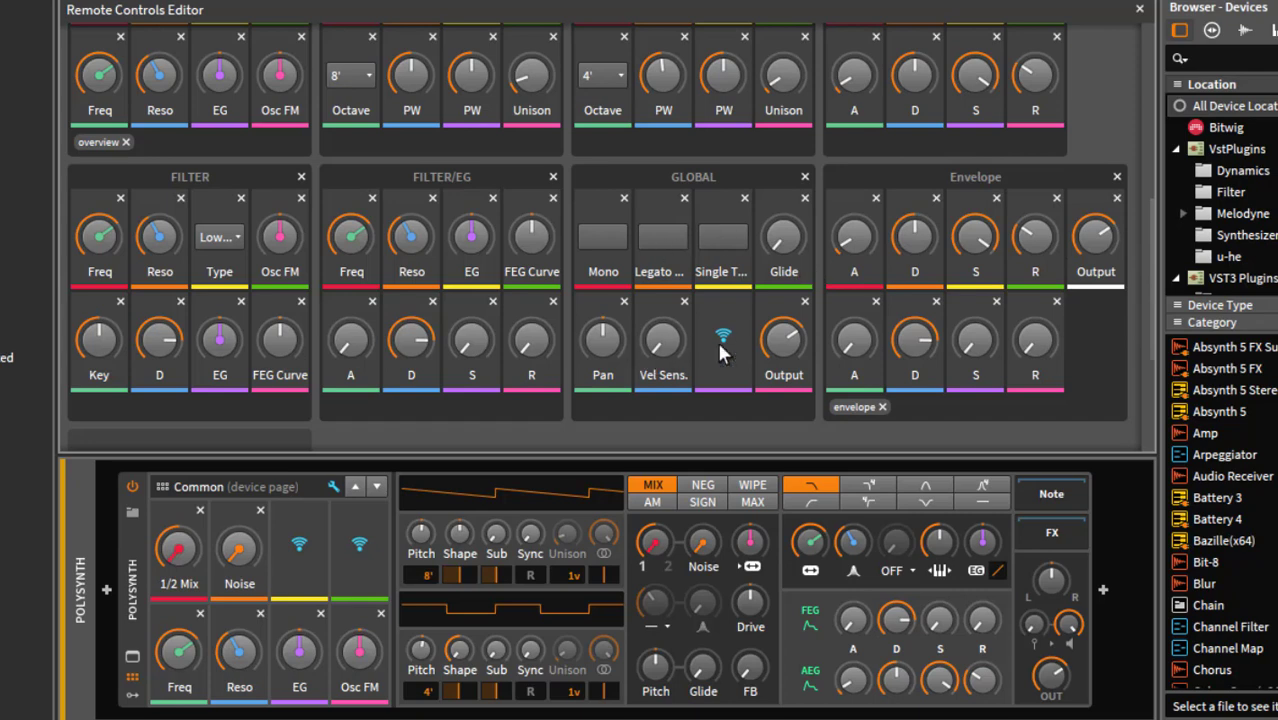
left_click(636, 183)
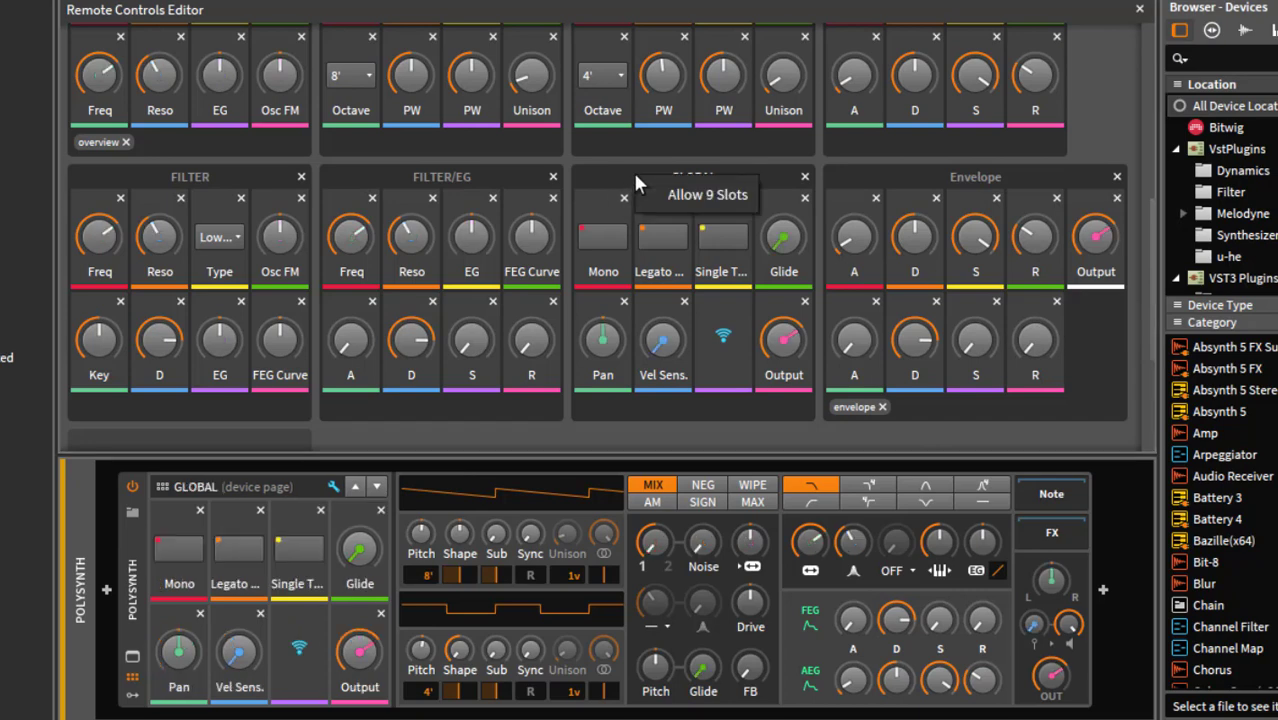
left_click(707, 205)
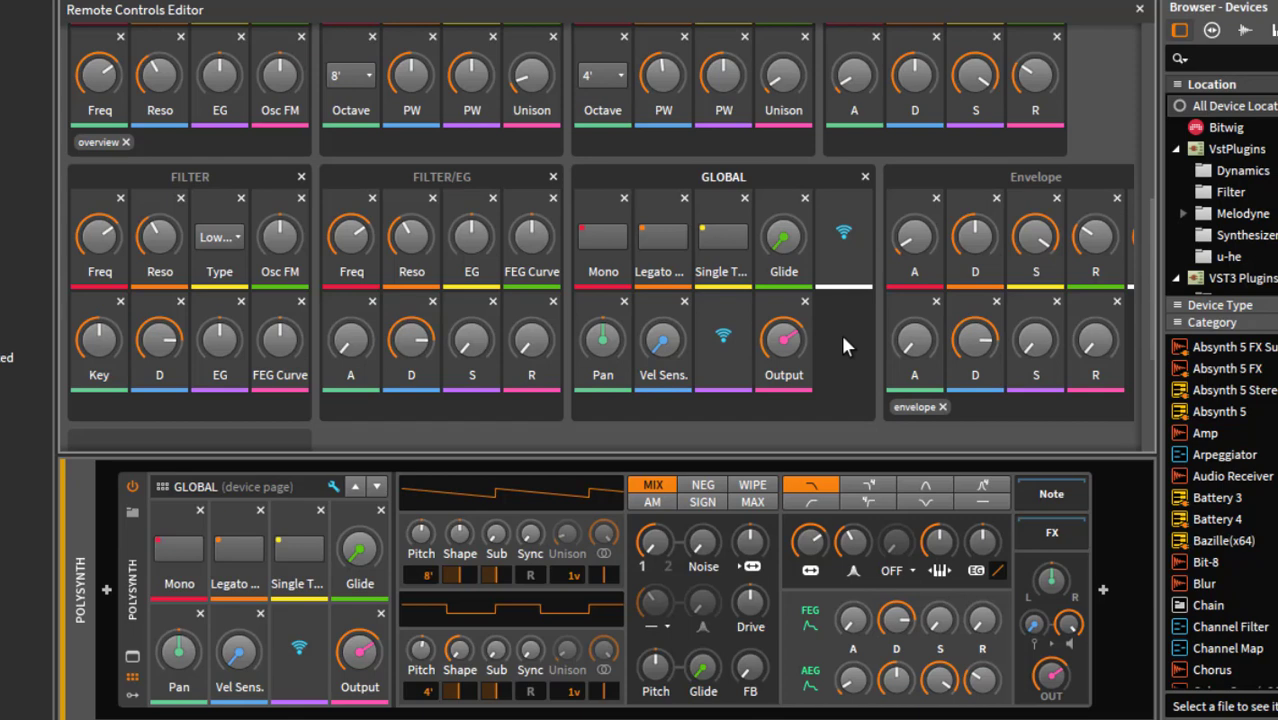
scroll(840, 331, "up", 3)
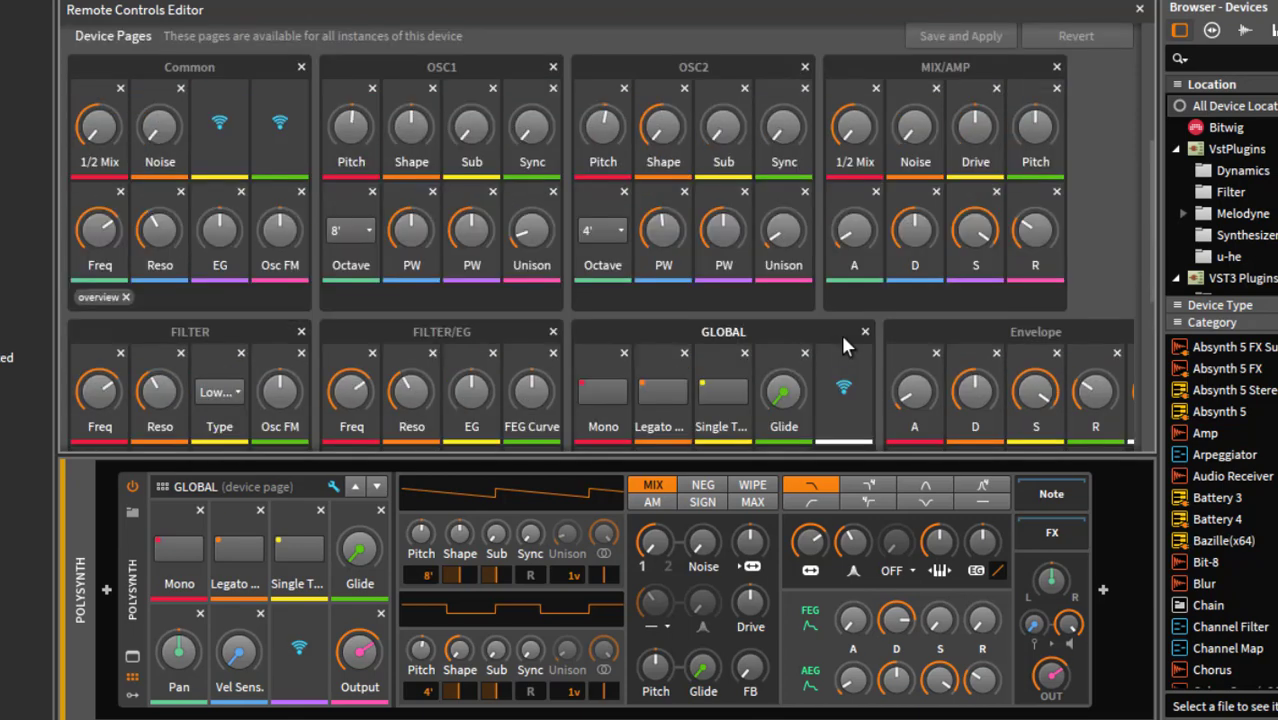
scroll(619, 172, "down", 3)
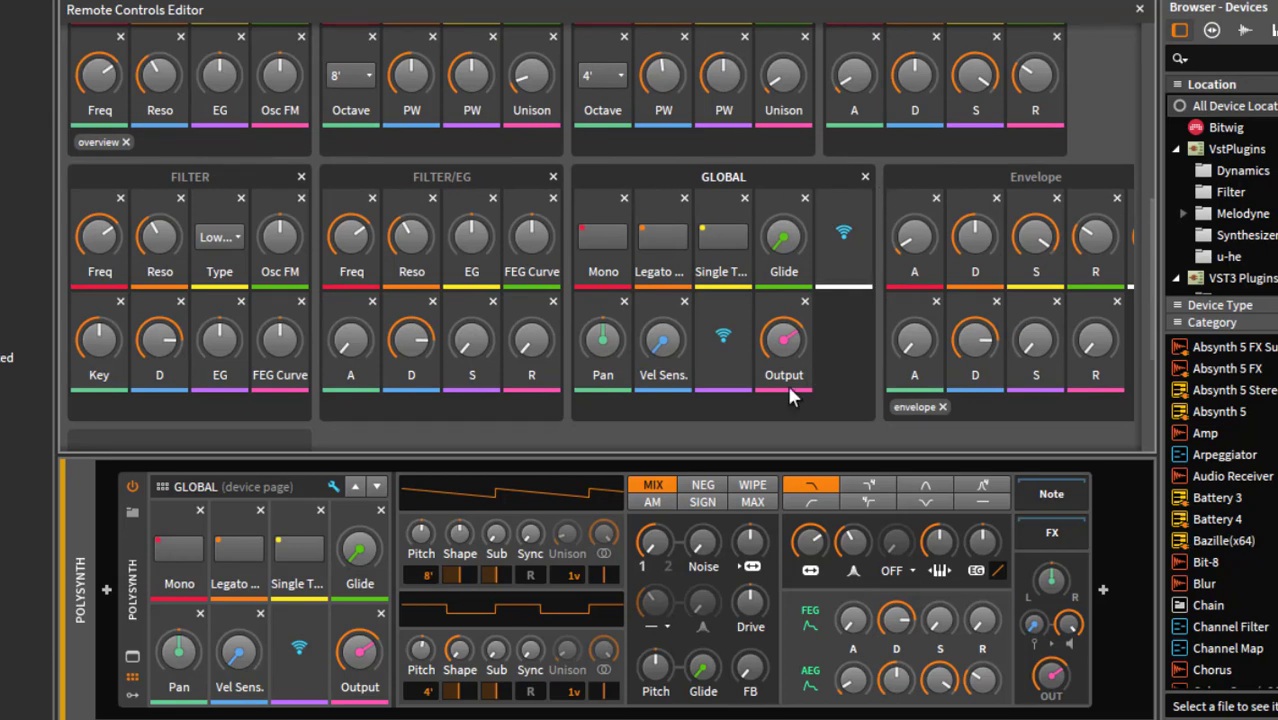
Close the editor, delete the Polysynth, then undo to restore it
left_click(1139, 9)
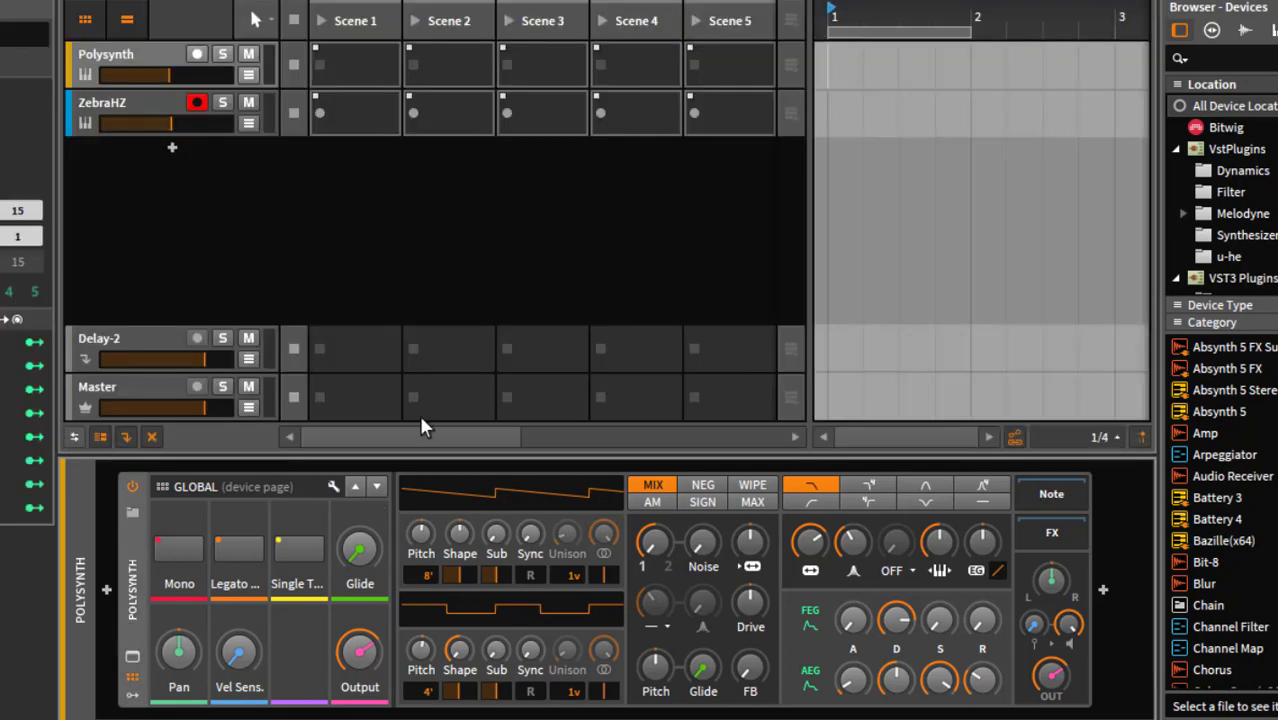
key("Delete")
left_click(107, 592)
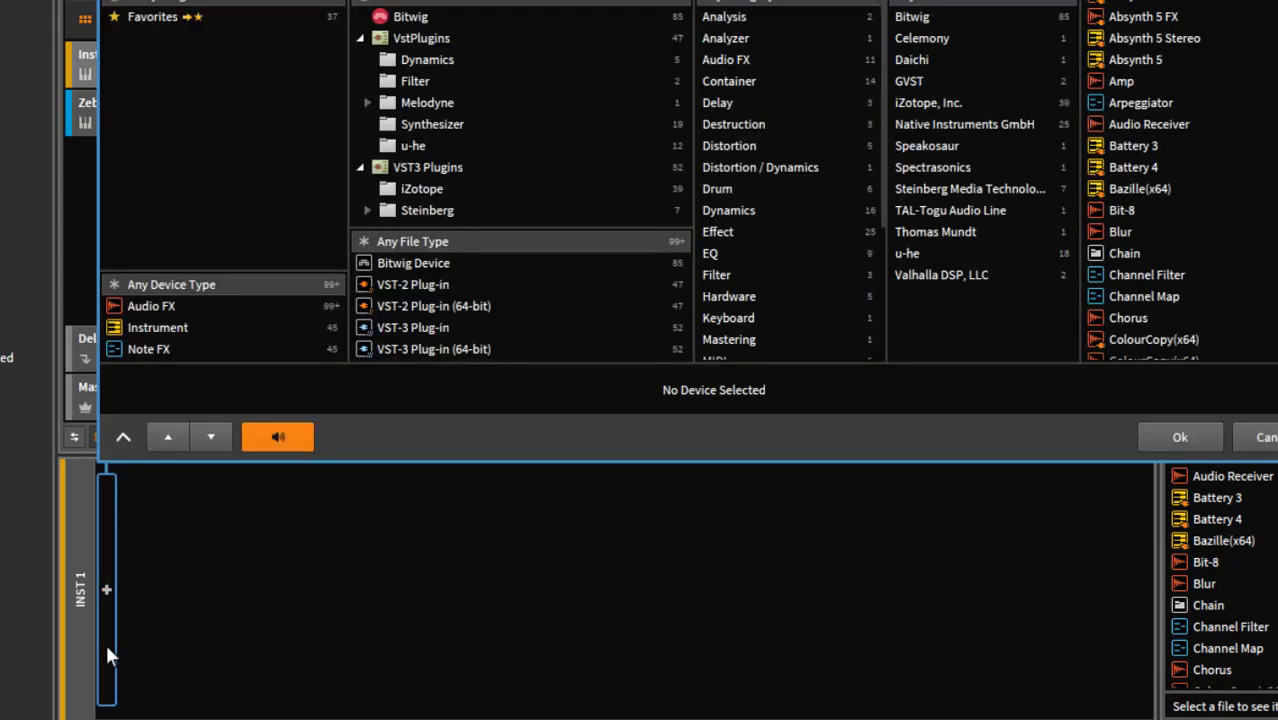
key("ctrl+z")
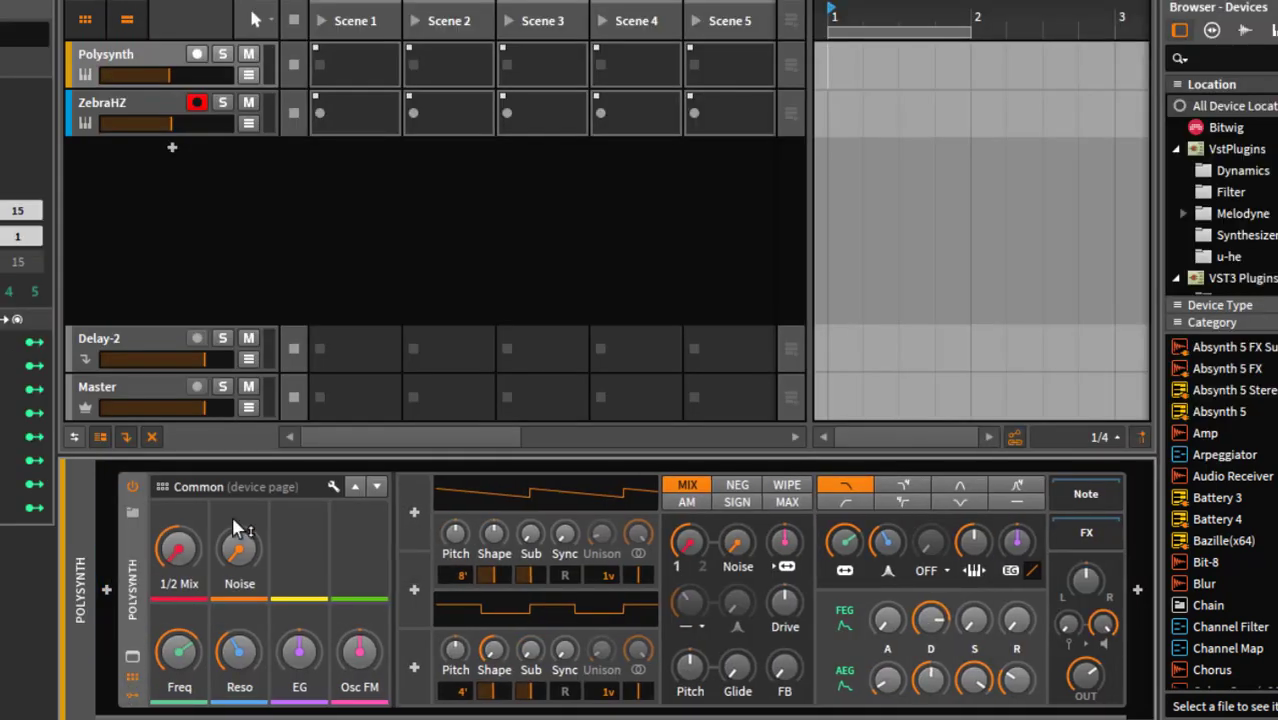
Move the Output control from Envelope into the Common page's empty fourth slot and save and apply
left_click(332, 484)
scroll(629, 262, "down", 5)
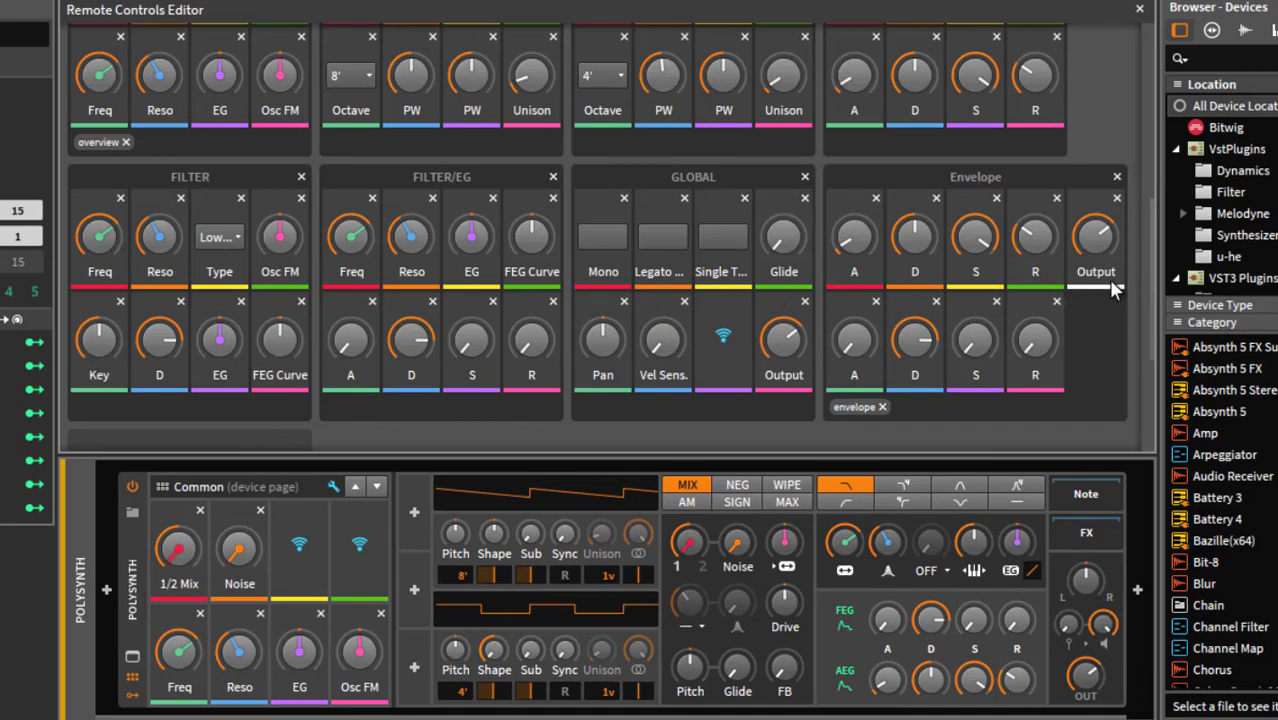
scroll(1123, 274, "up", 4)
scroll(1110, 298, "down", 1)
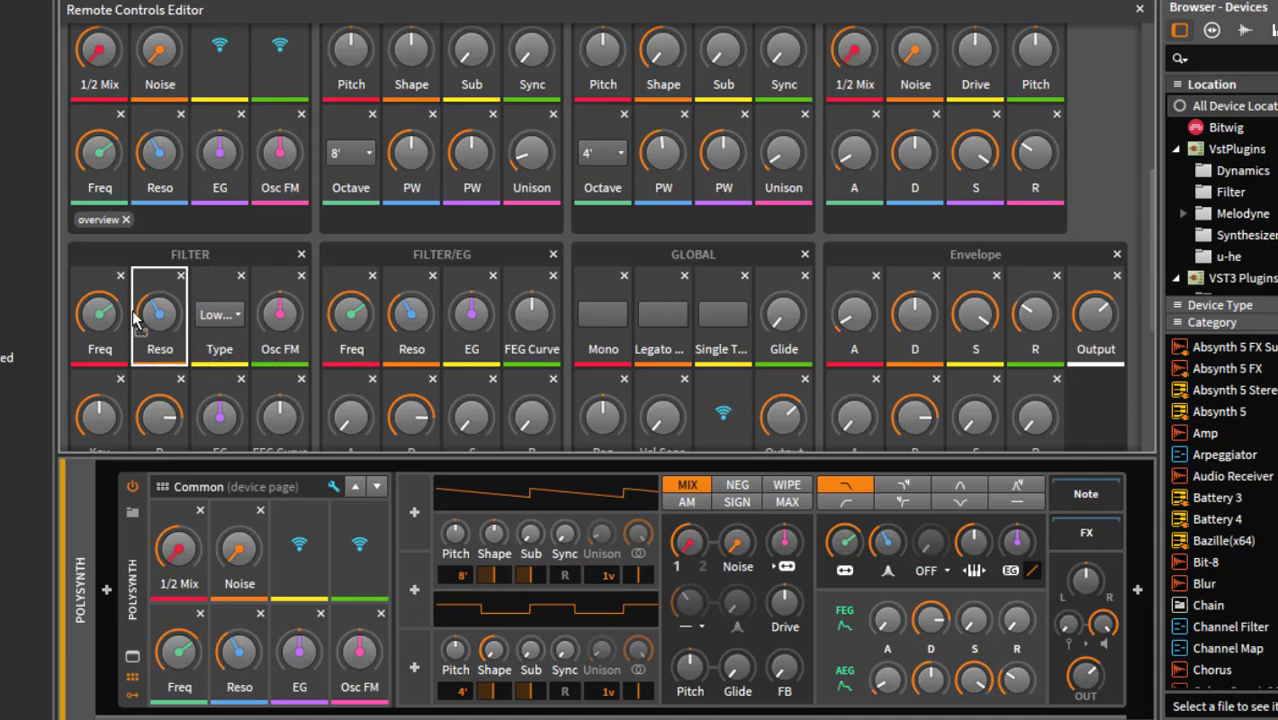
left_click_drag(286, 76, 288, 79)
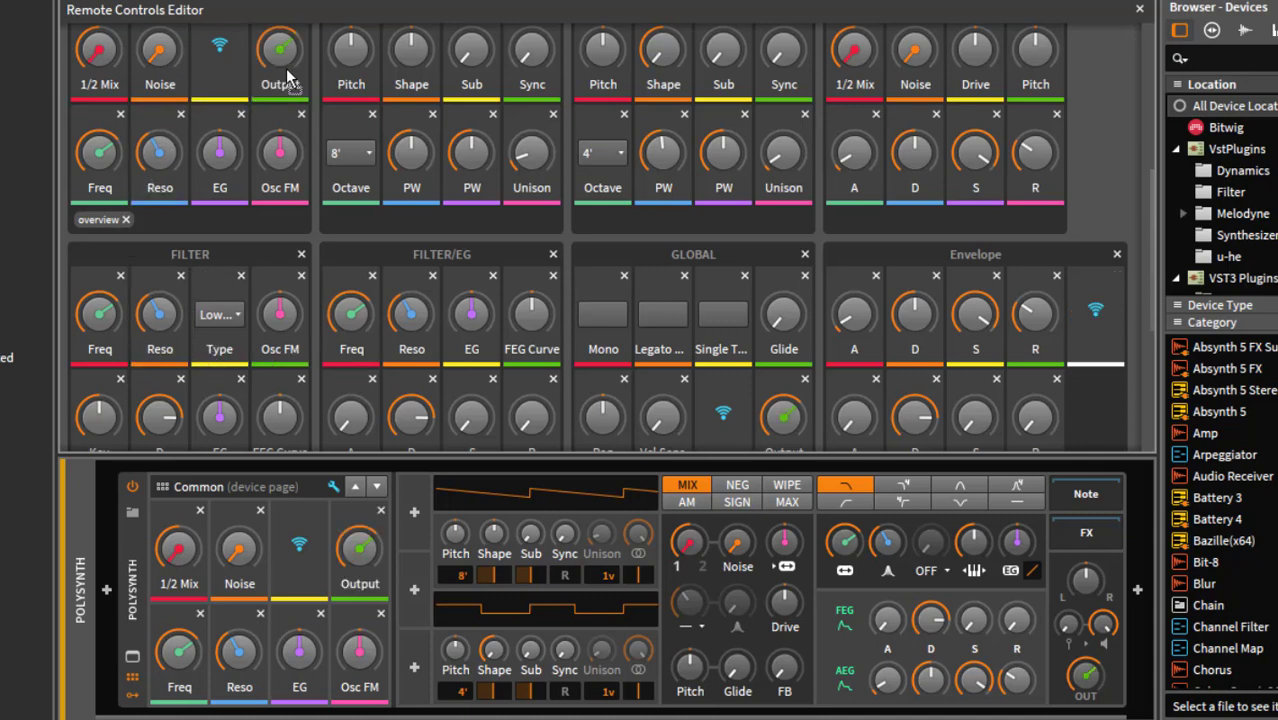
scroll(288, 79, "up", 2)
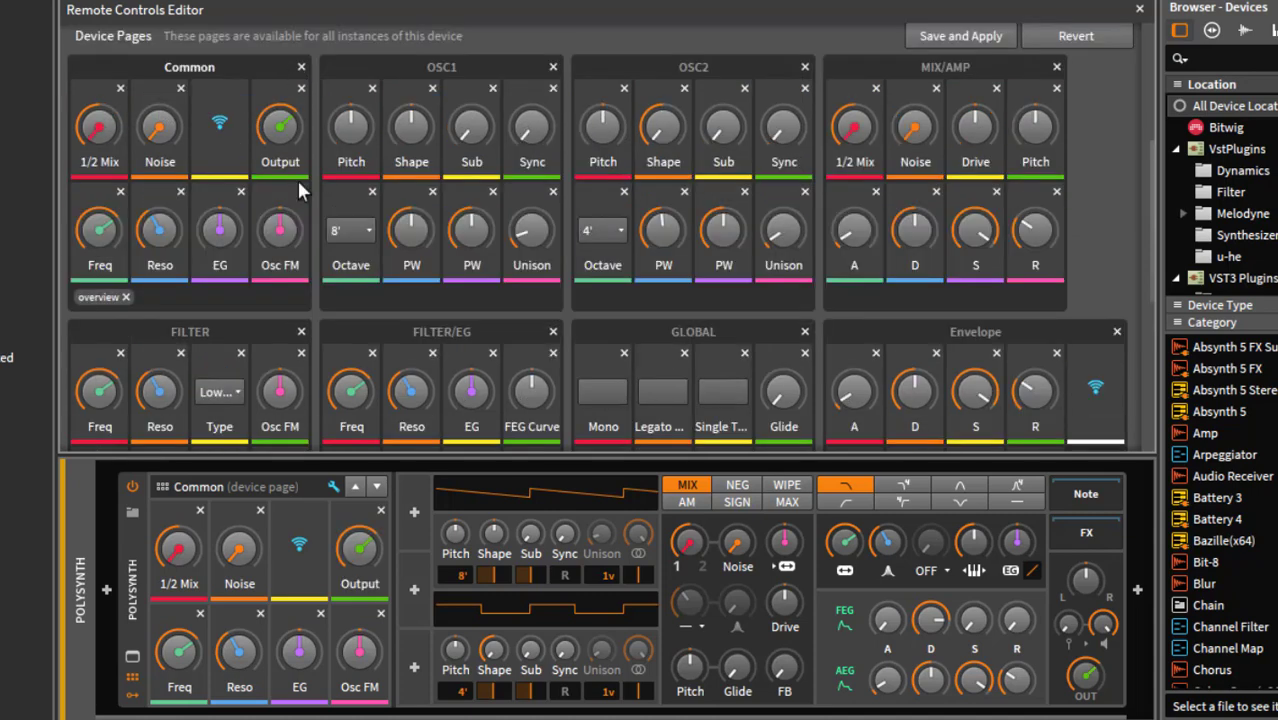
left_click(962, 35)
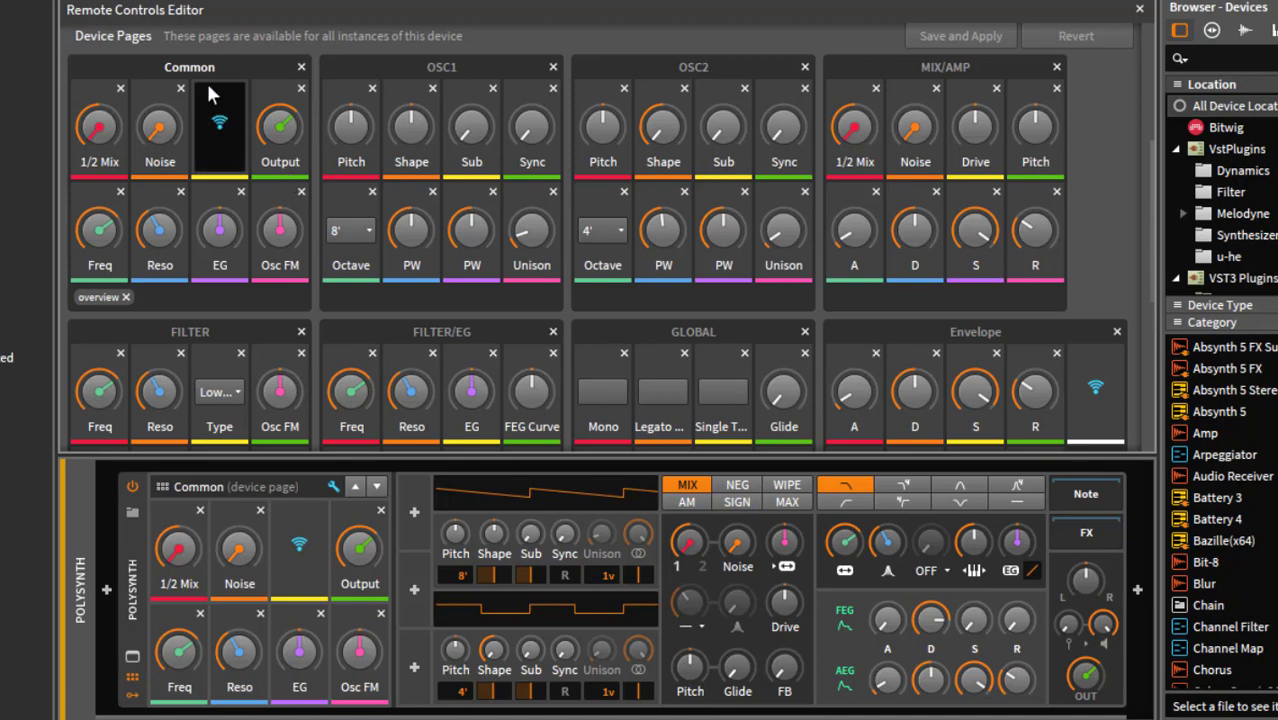
scroll(949, 290, "up", 3)
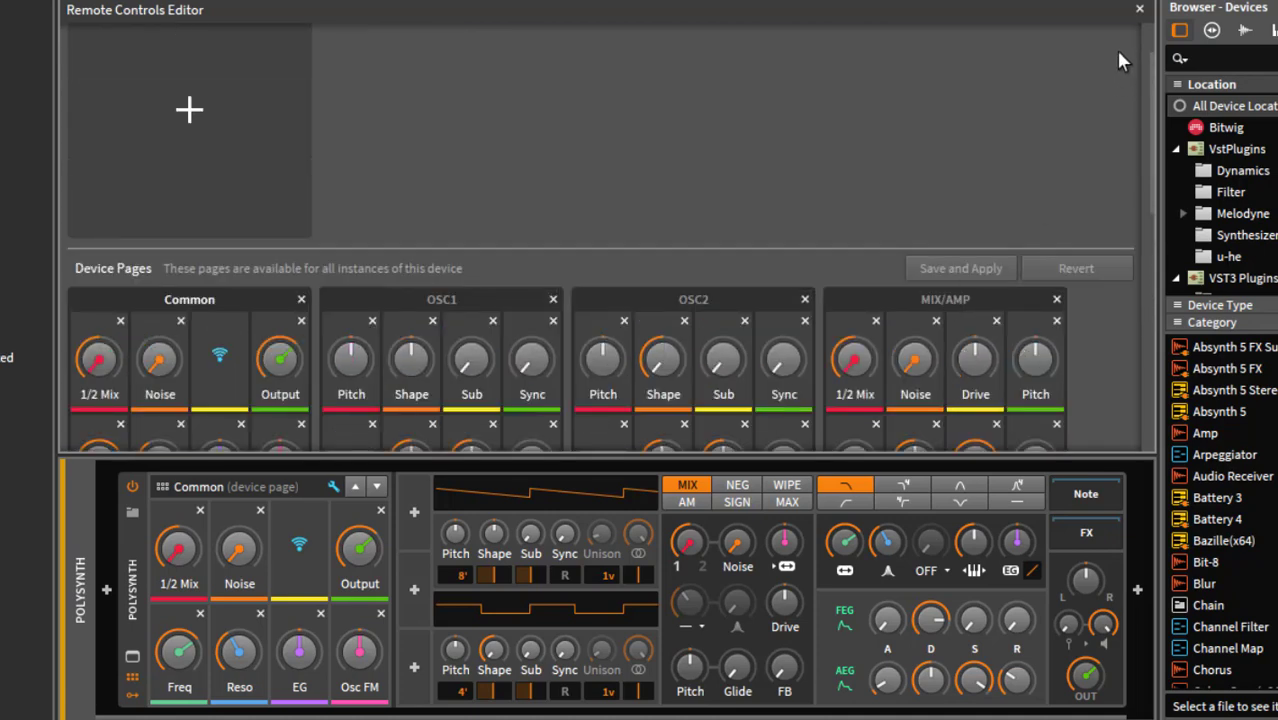
Select the ZebraHZ track, show its remote controls, and add an empty device page, Page 1
left_click(1139, 9)
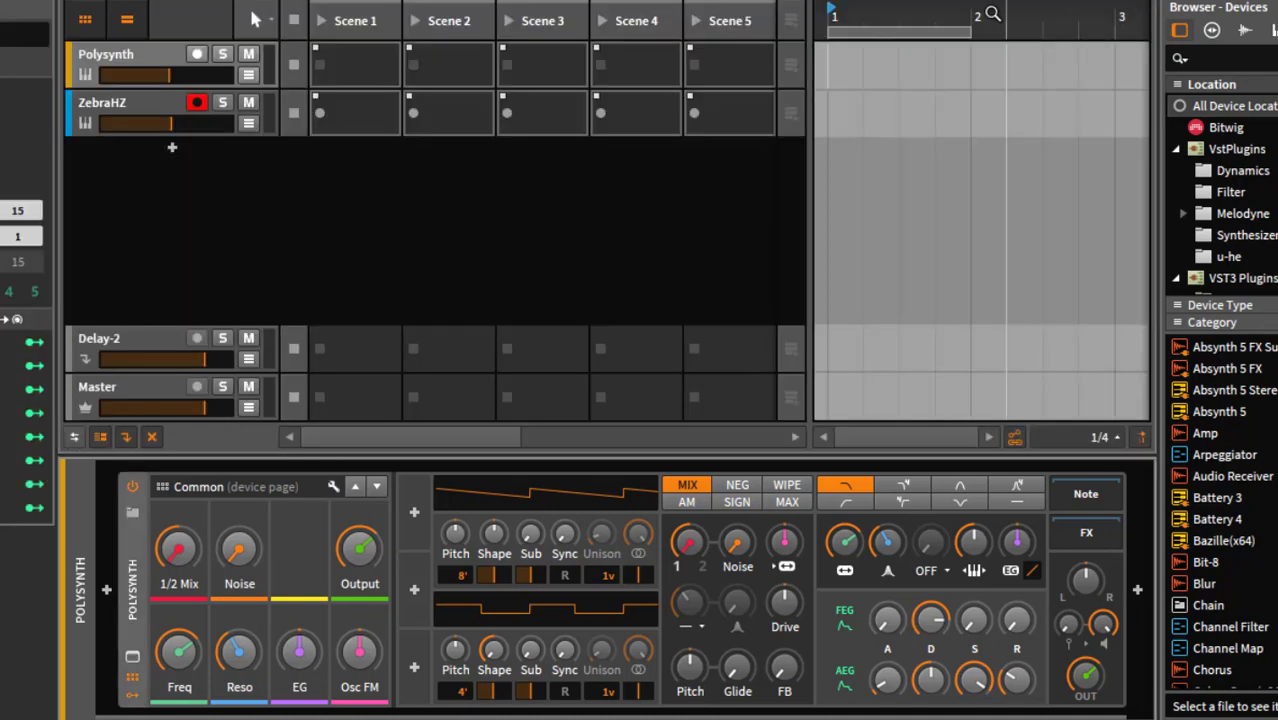
left_click(108, 110)
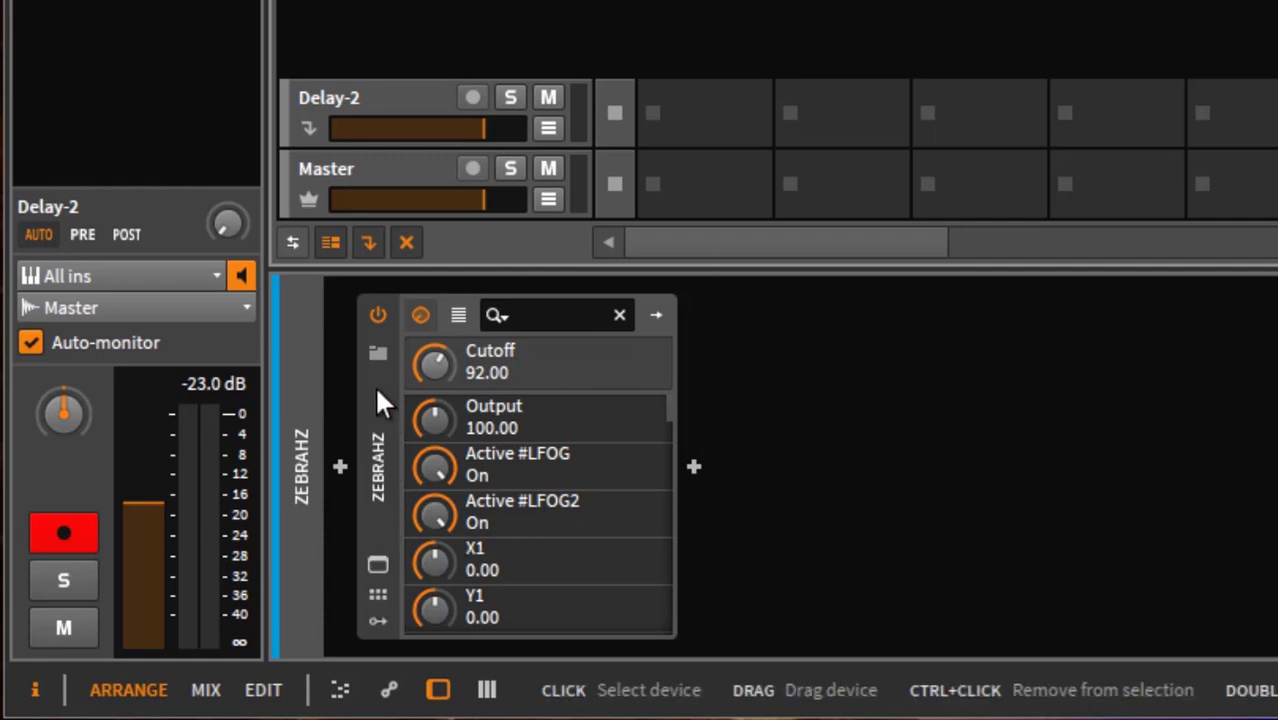
key("i")
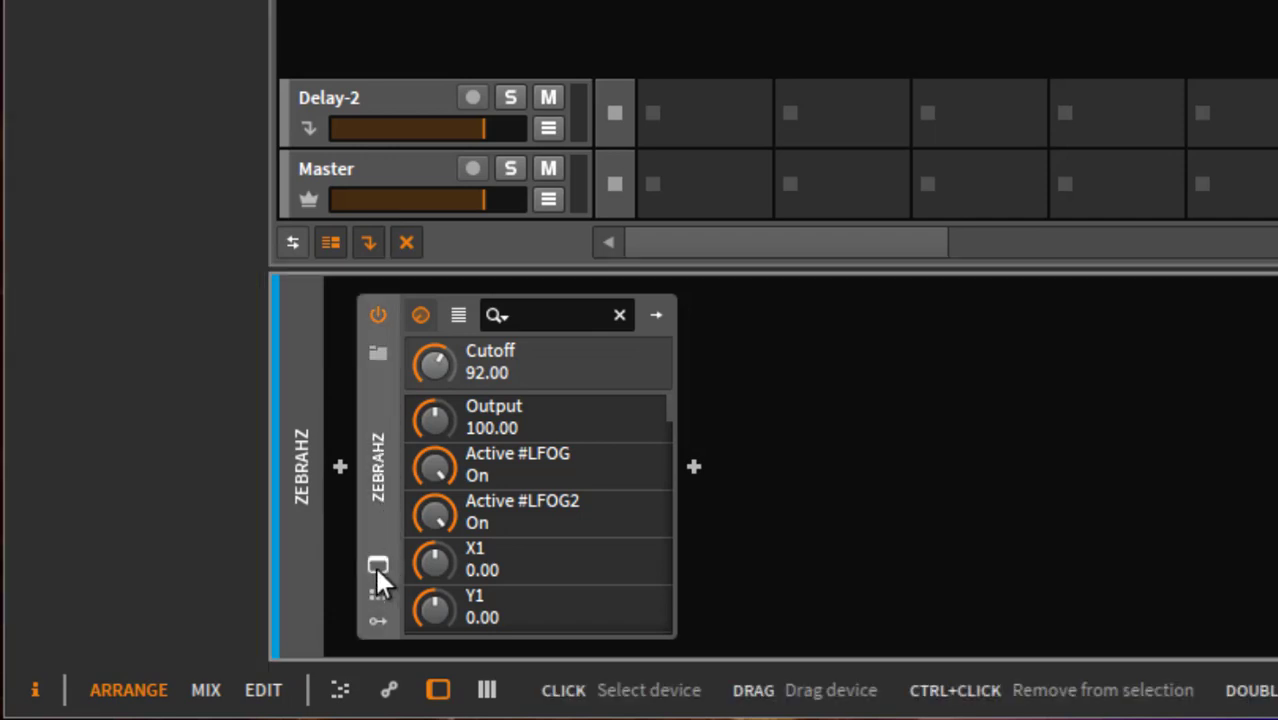
left_click(377, 595)
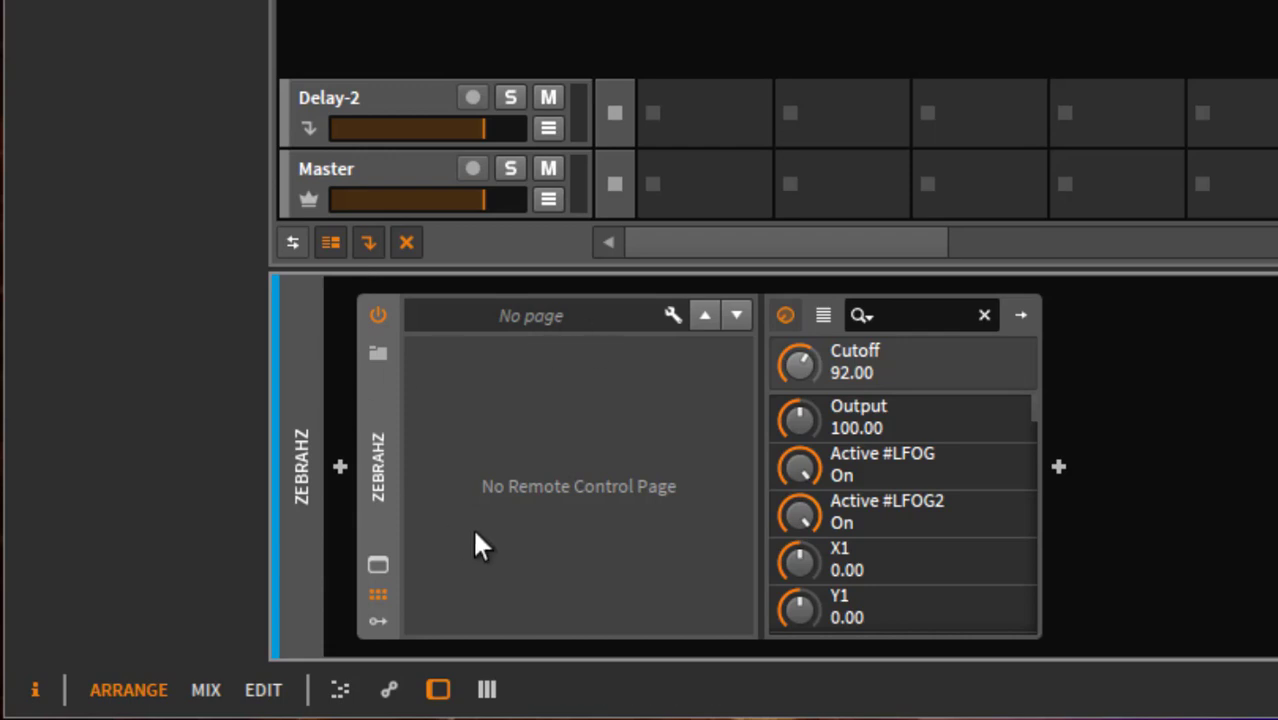
left_click(677, 314)
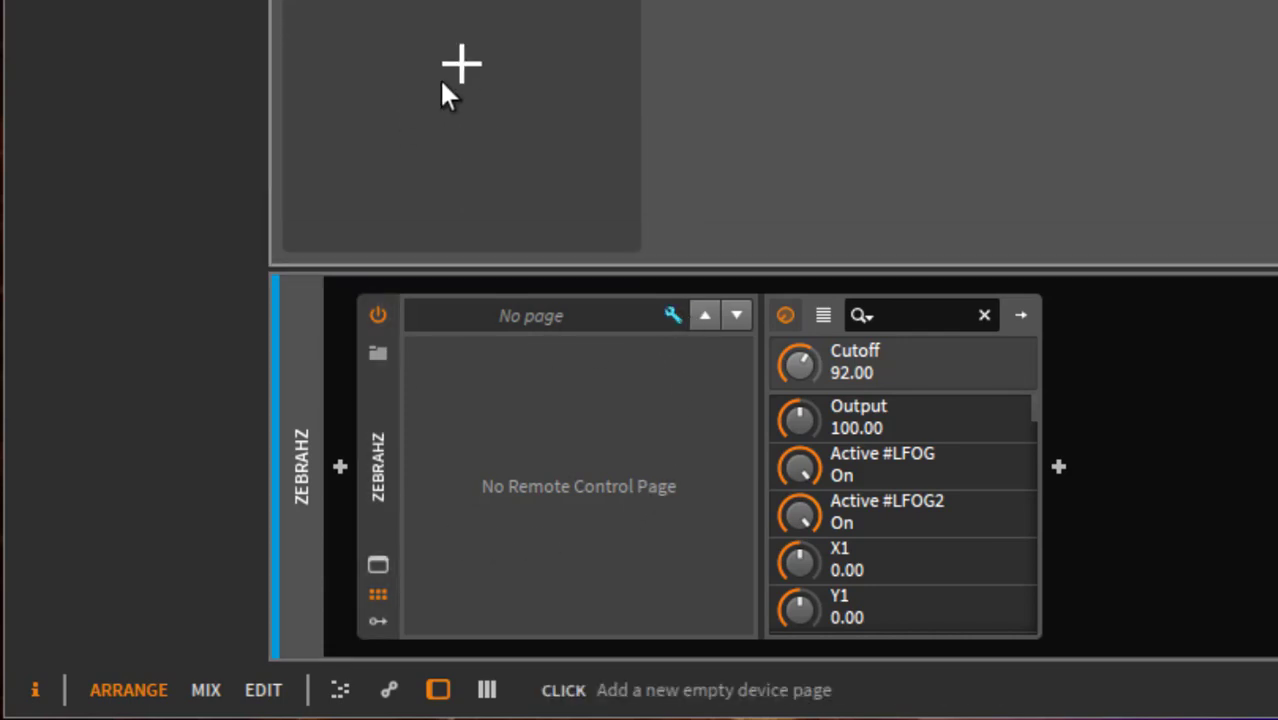
left_click(459, 66)
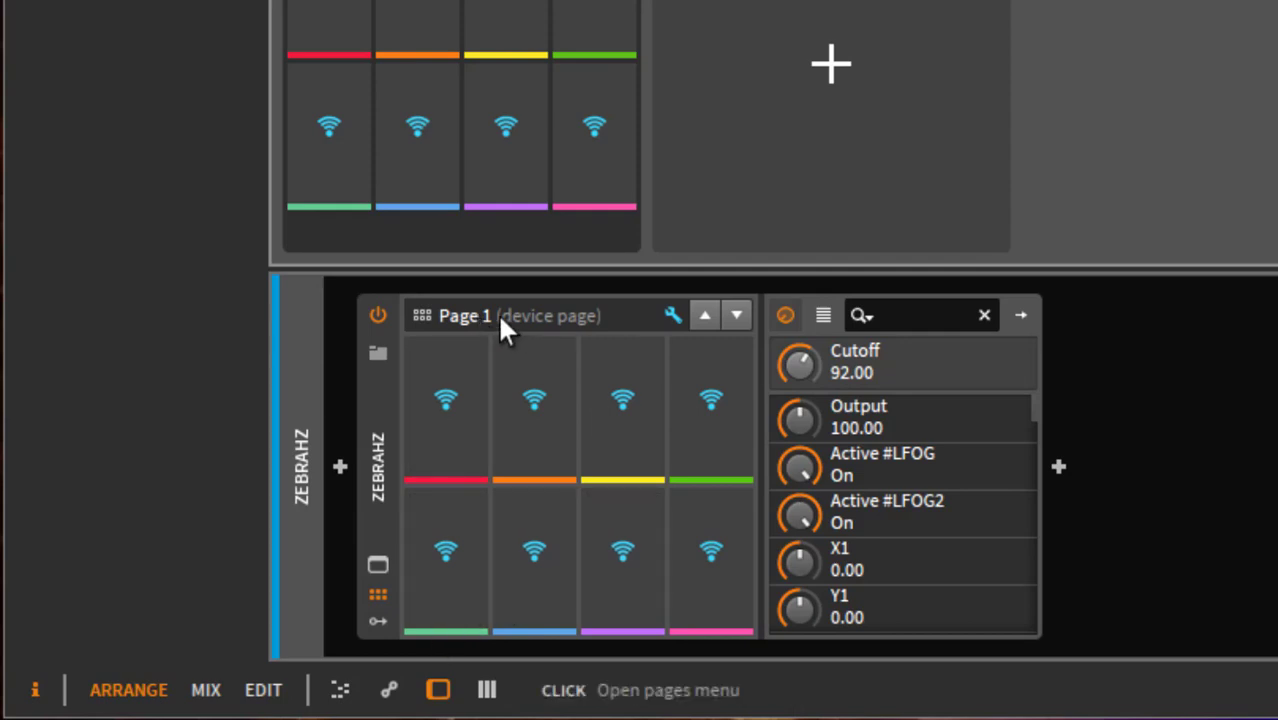
Map Cutoff to Page 1's first control and FineTuneCents to its second
left_click(442, 428)
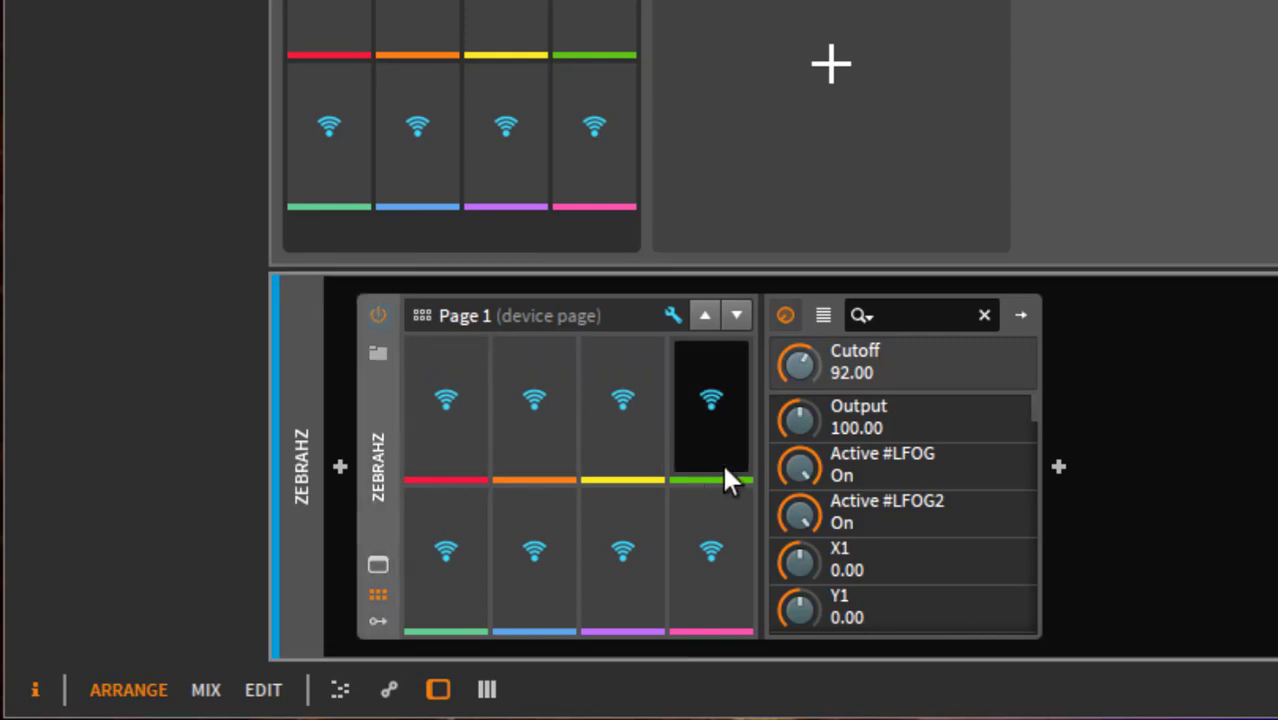
left_click(806, 362)
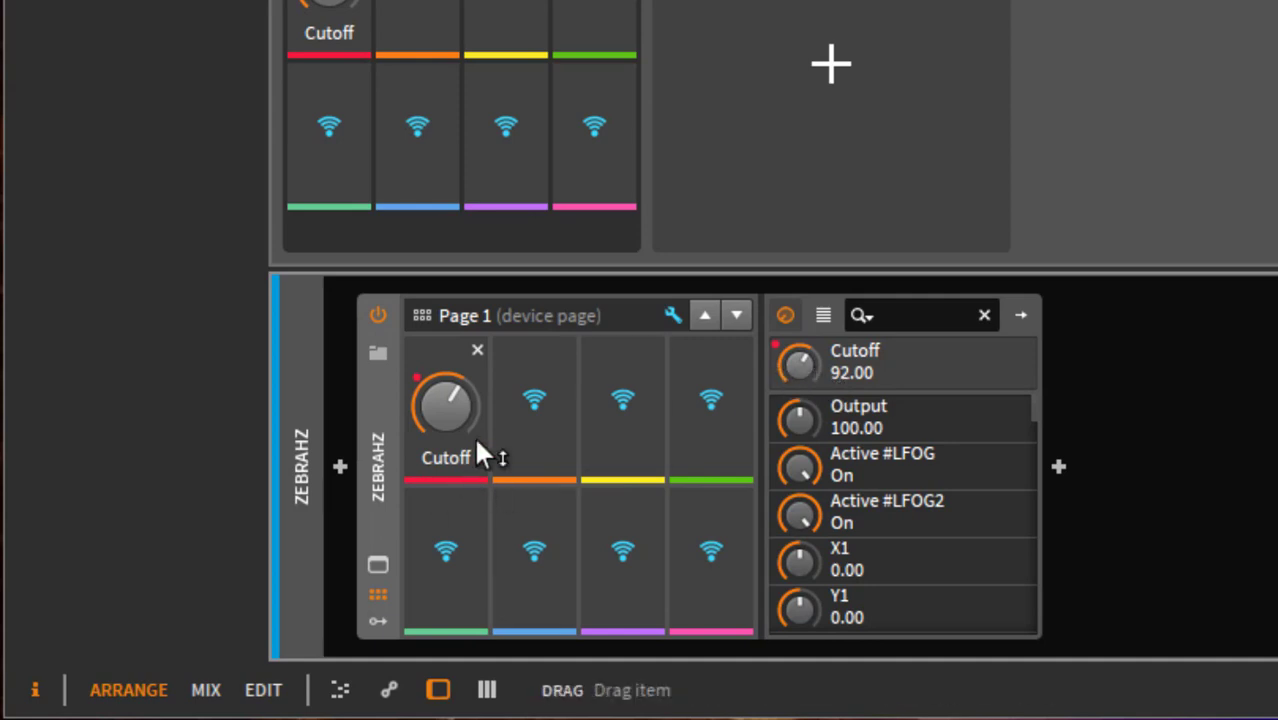
mouse_move(467, 430)
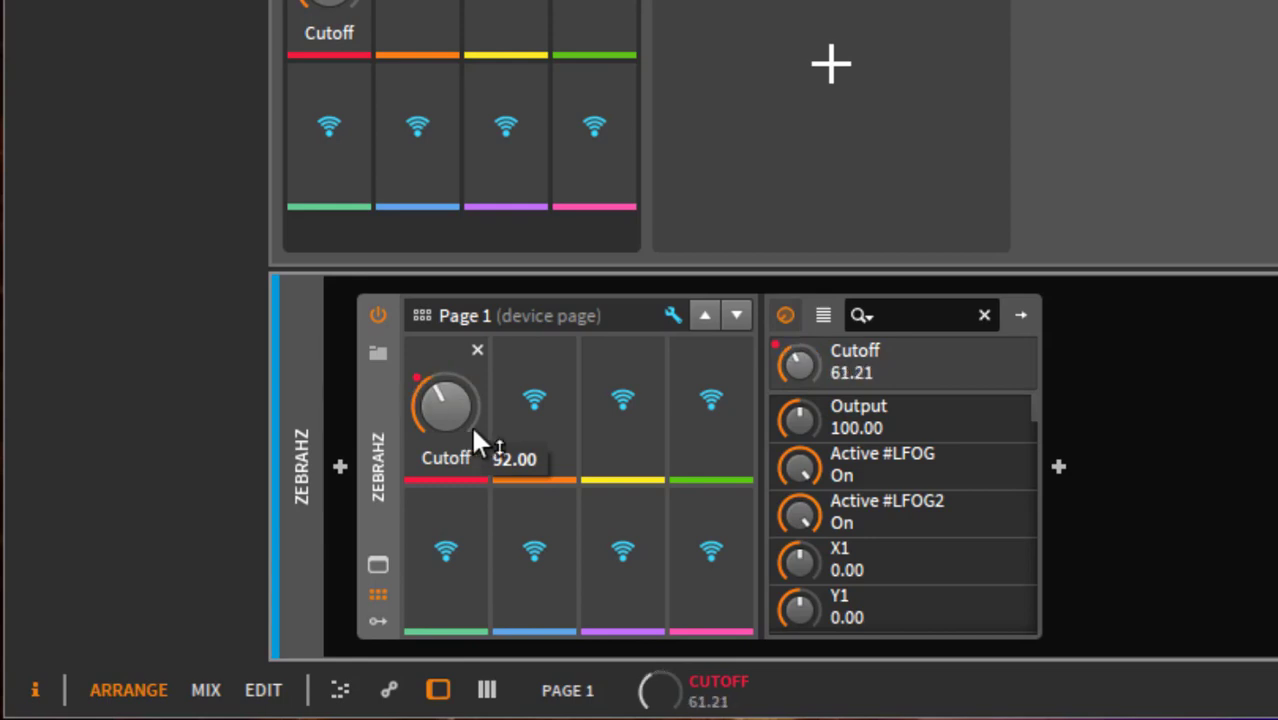
left_click(375, 572)
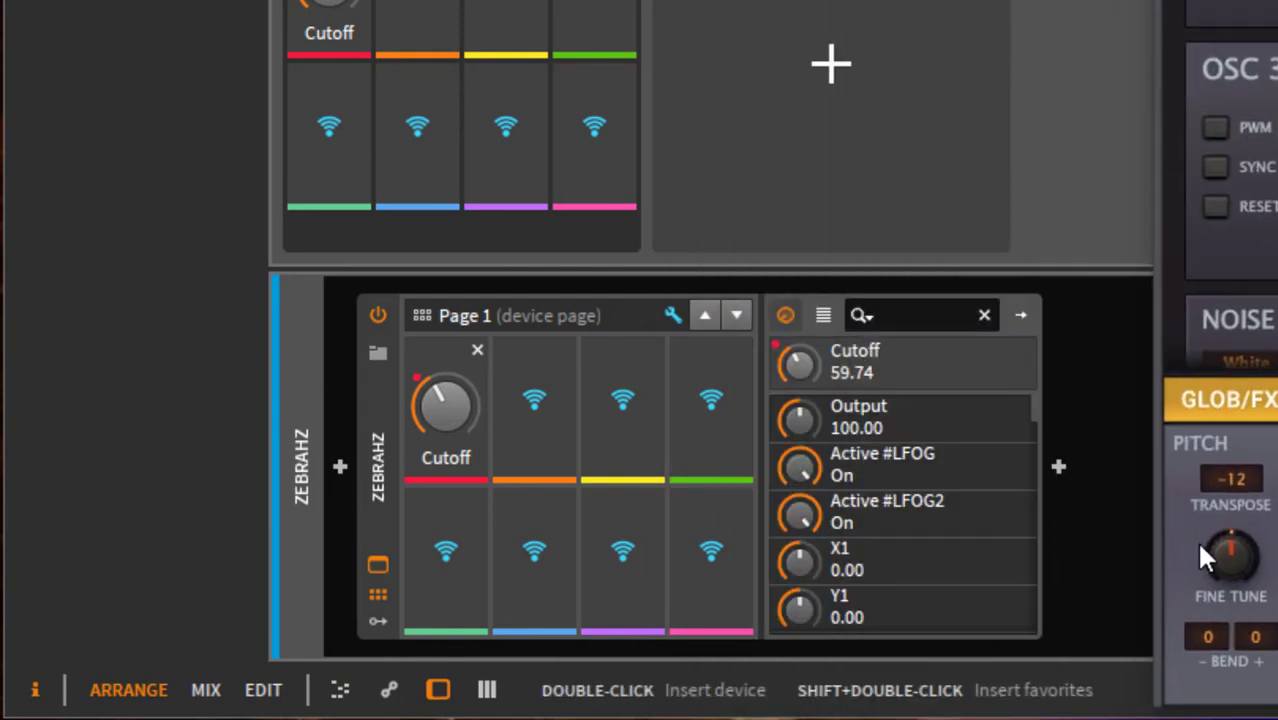
left_click(1232, 563)
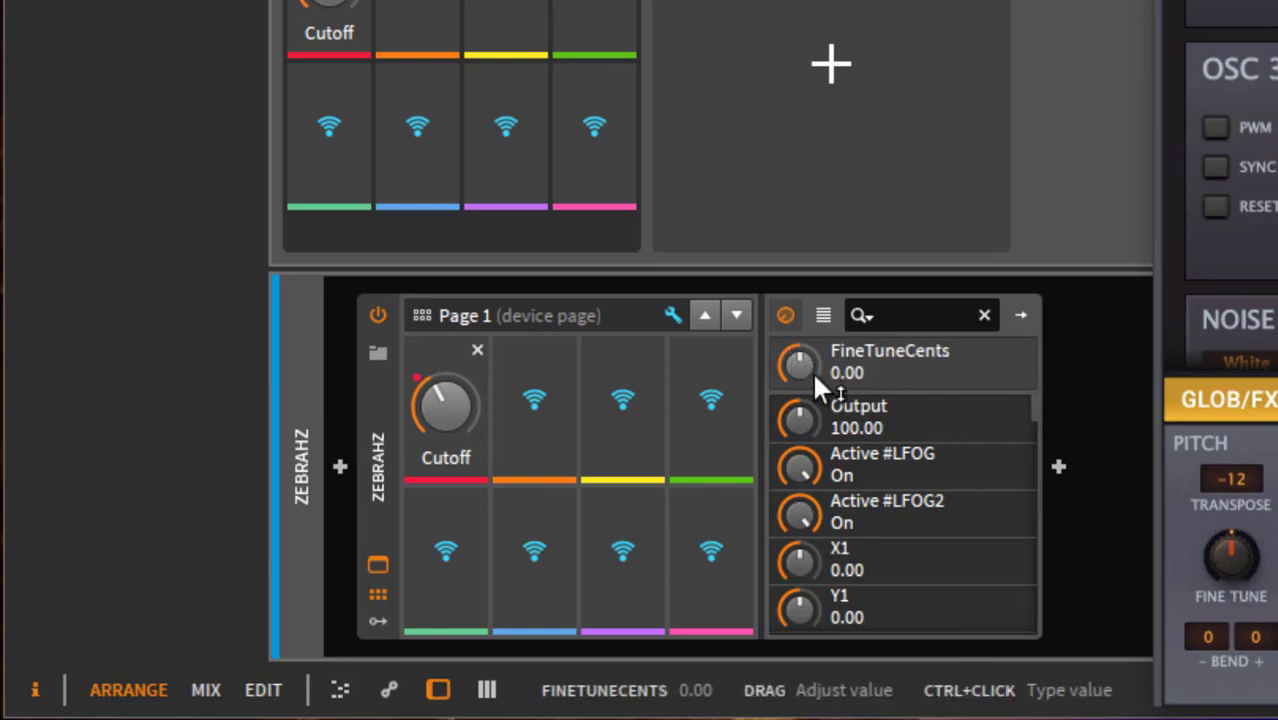
left_click(534, 400)
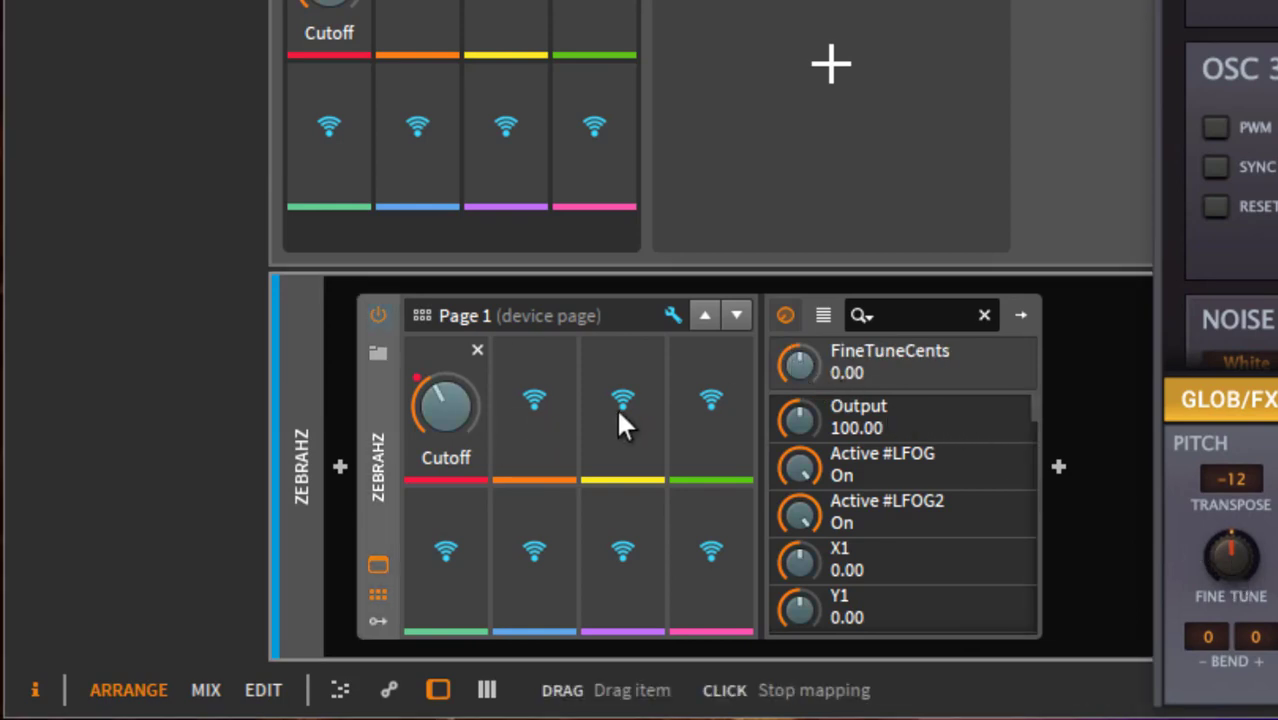
left_click(803, 362)
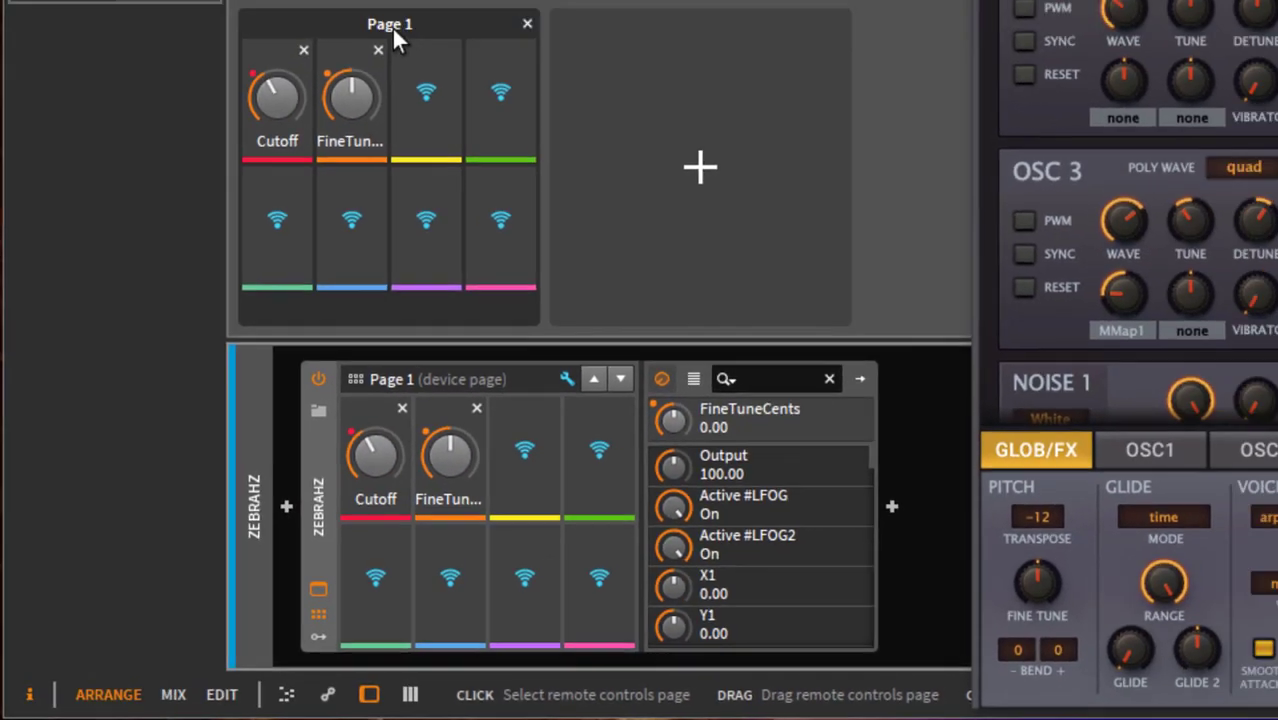
Rename the Page 1 device page to 'Common'
double_click(393, 30)
type("Common")
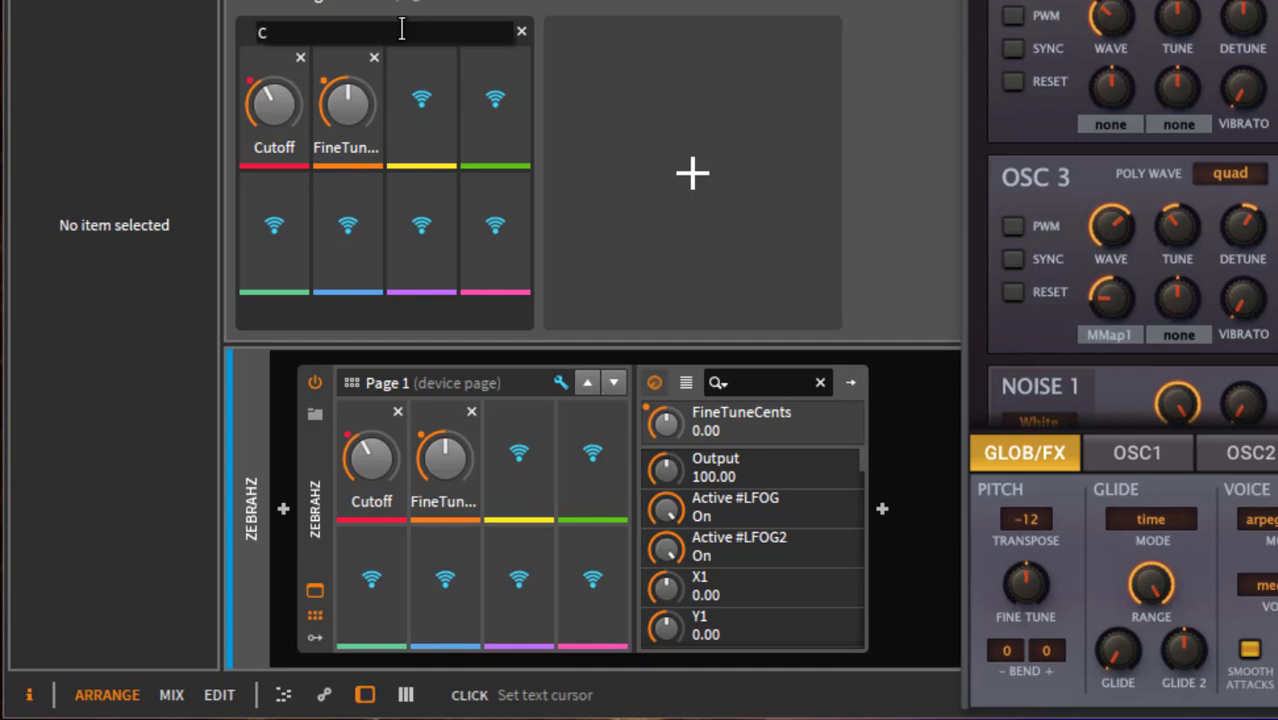
key("Return")
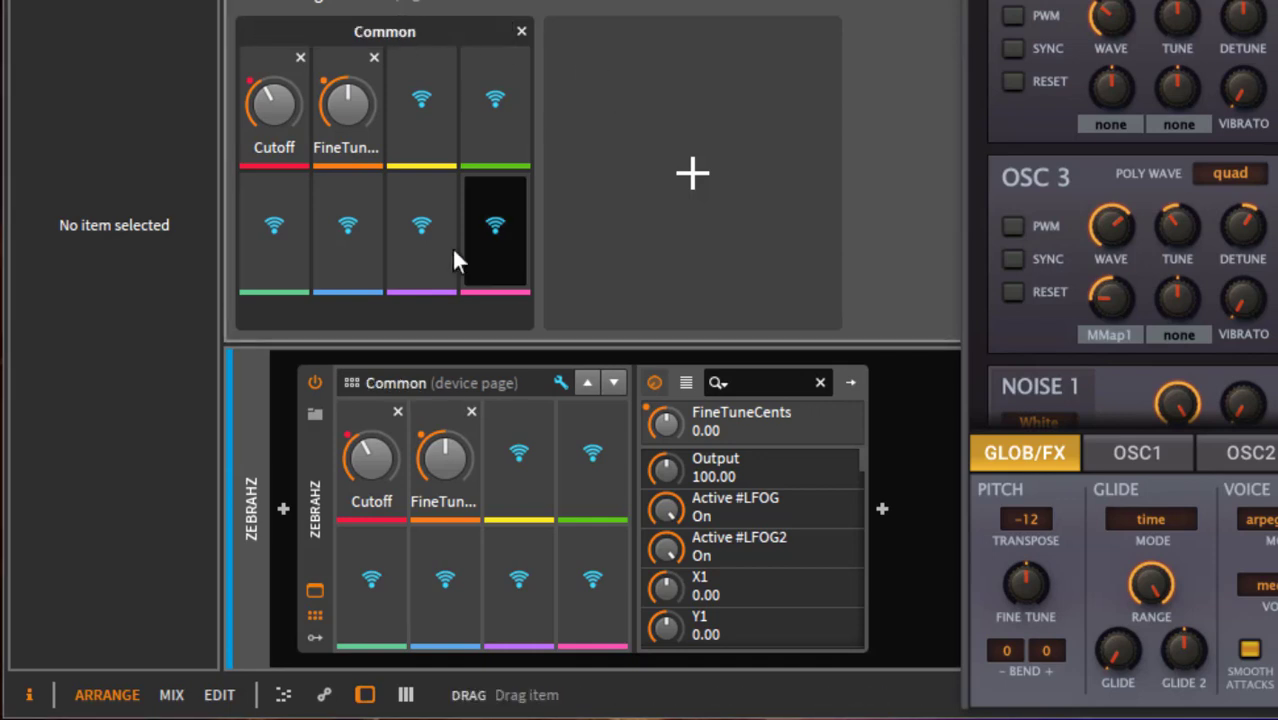
Enter 'common' and then 'envelop' in the page's tag field, then delete them, leaving no tag
left_click(442, 314)
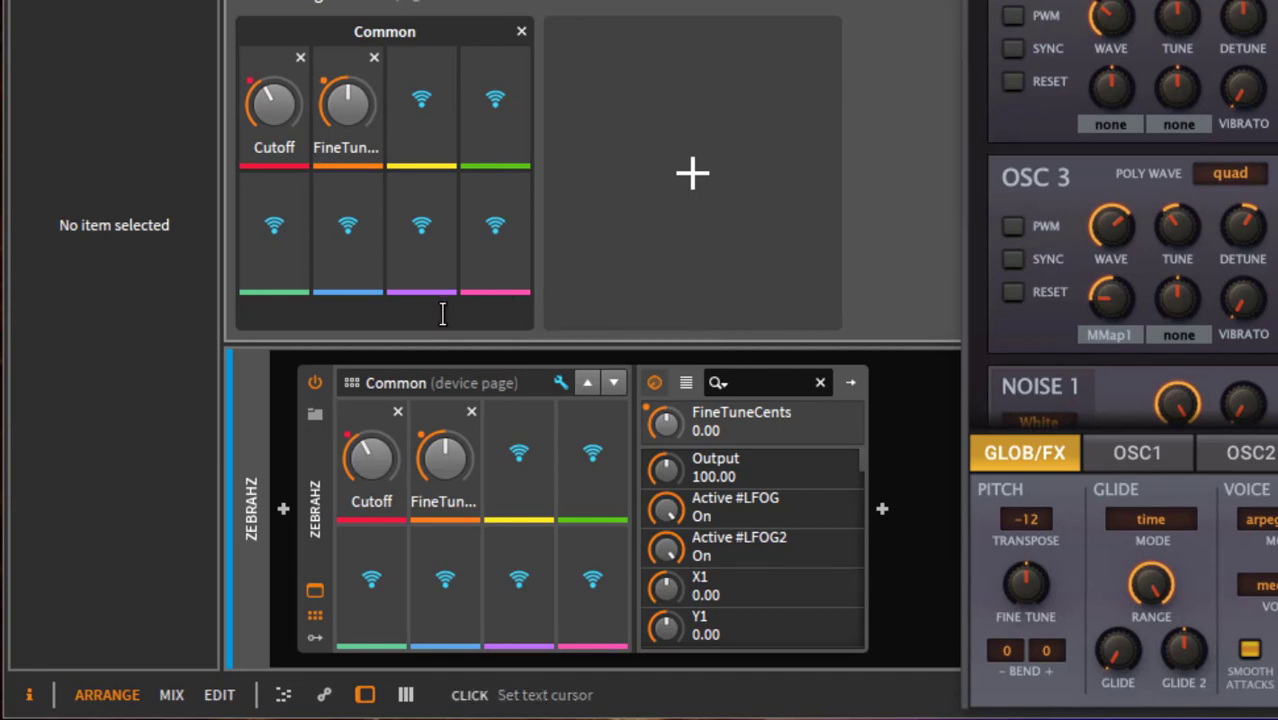
type("common")
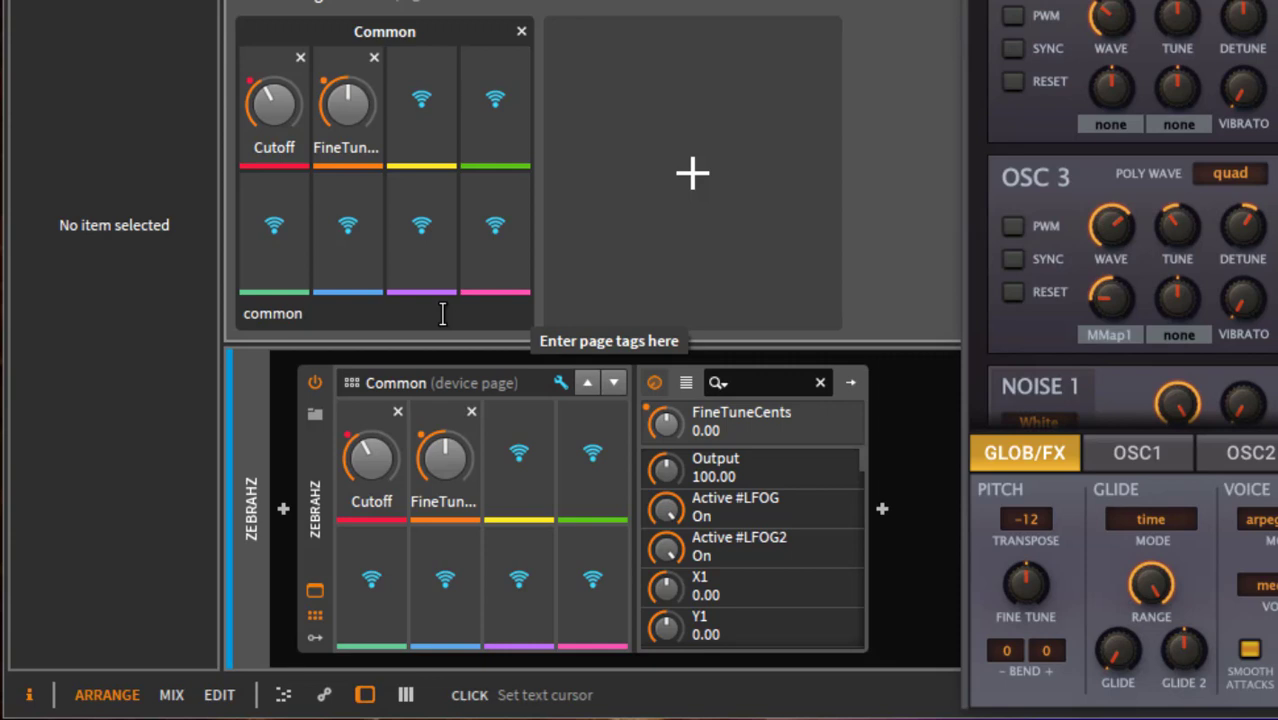
key("ctrl+a")
key("BackSpace")
type("envelop")
left_click(312, 314)
double_click(510, 317)
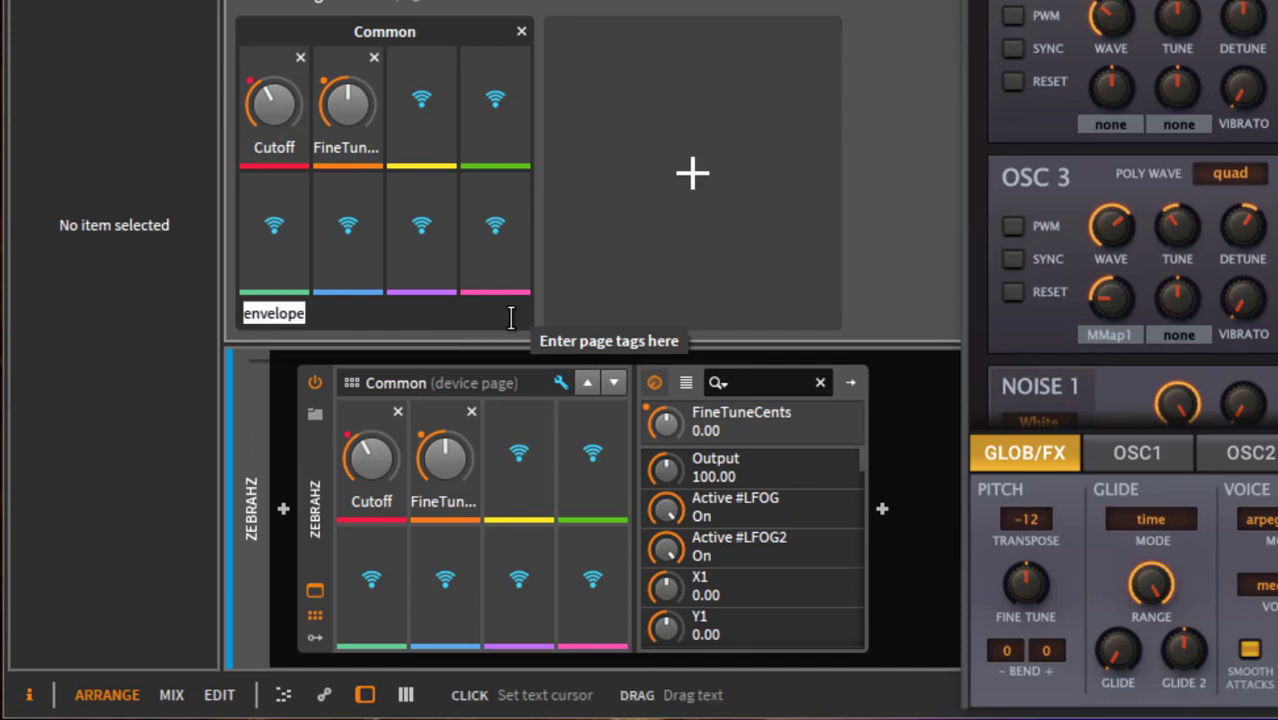
key("BackSpace")
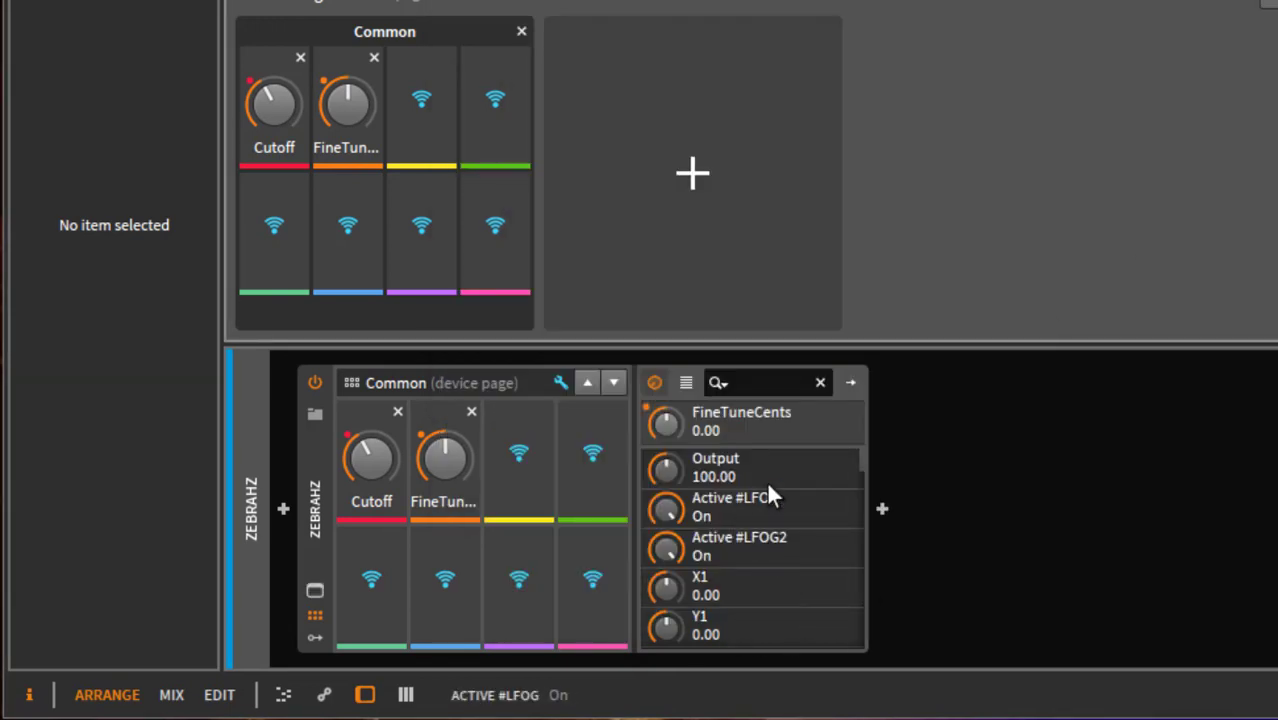
Remove Cutoff and FineTune from the Common page, then add a single Macro modulator to ZebraHZ
left_click(471, 411)
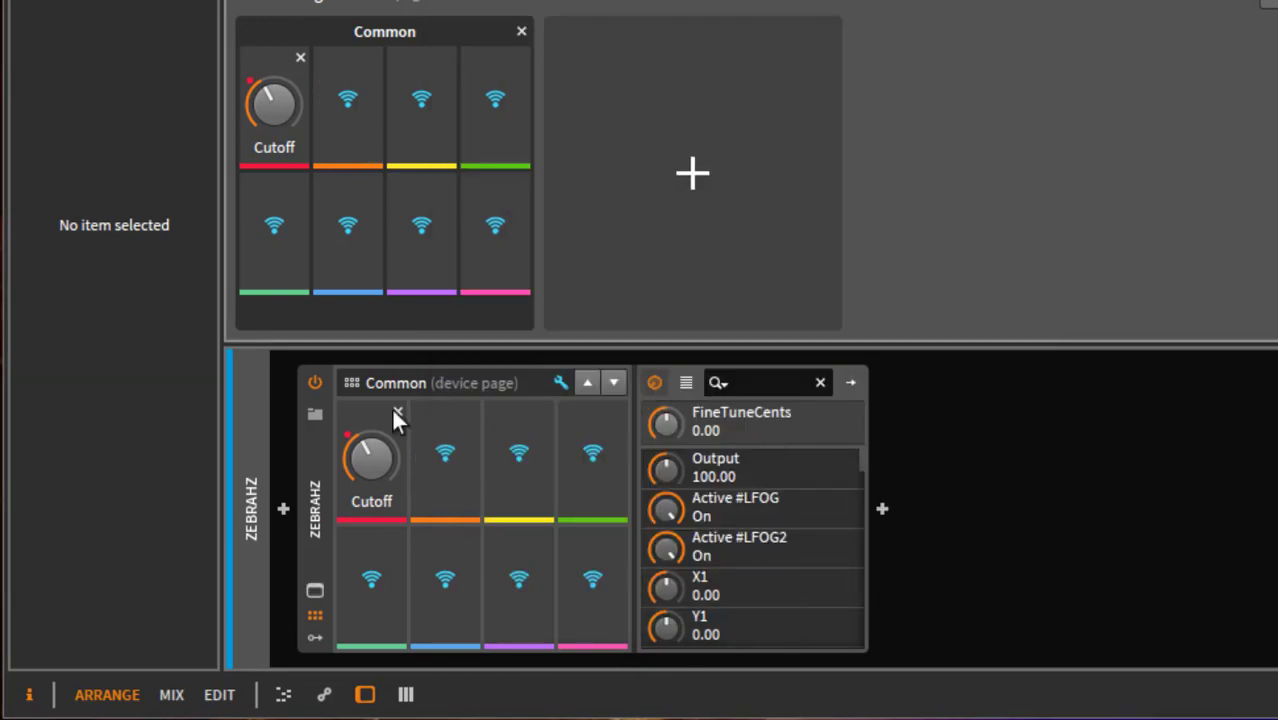
left_click(398, 412)
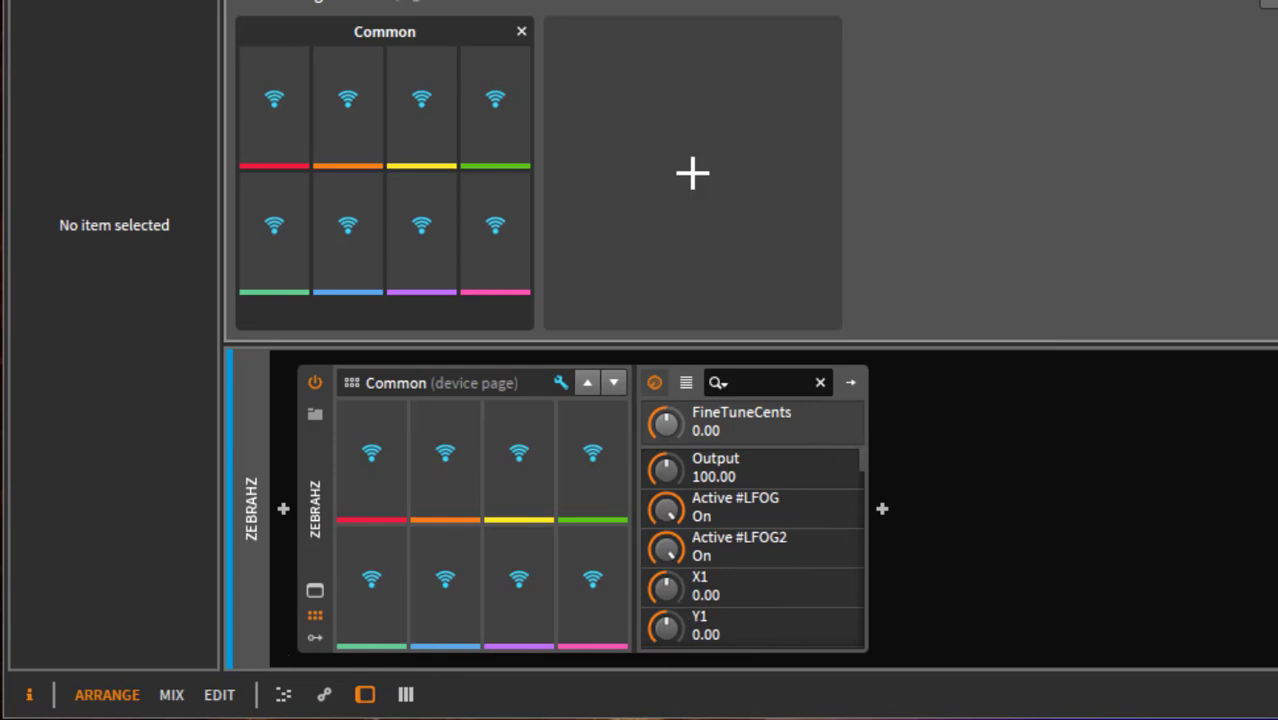
left_click(315, 639)
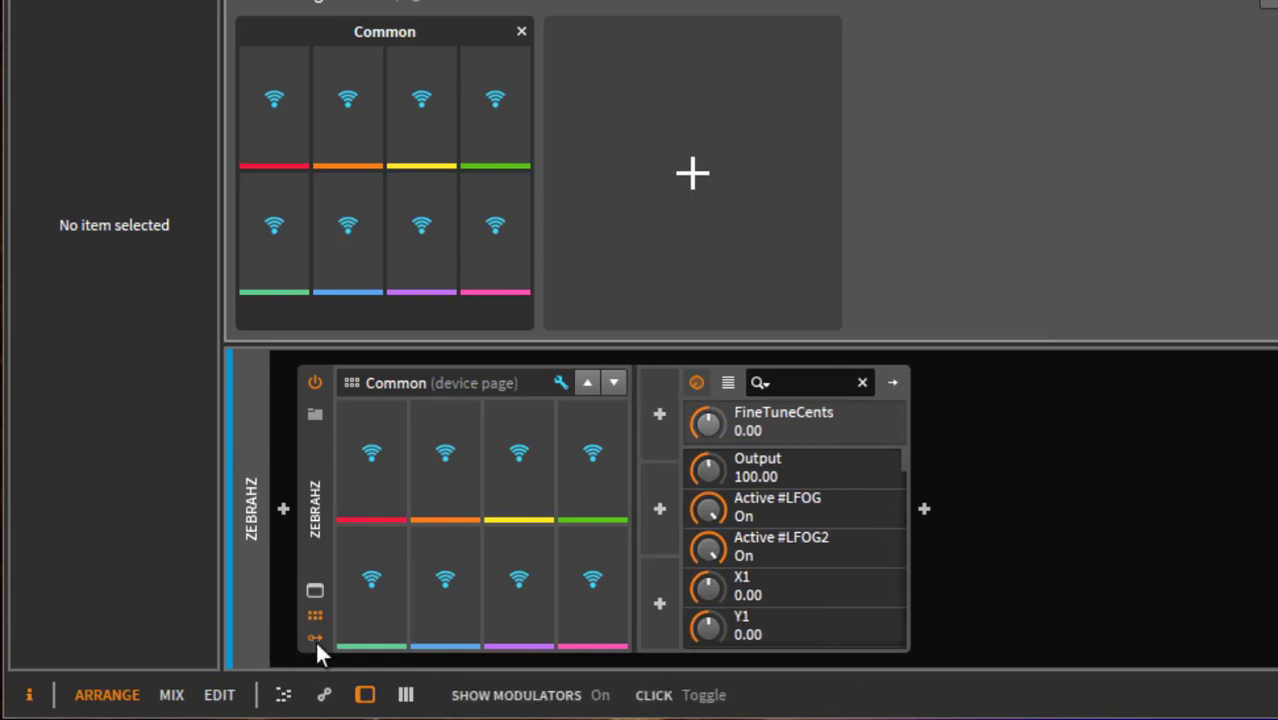
left_click(660, 420)
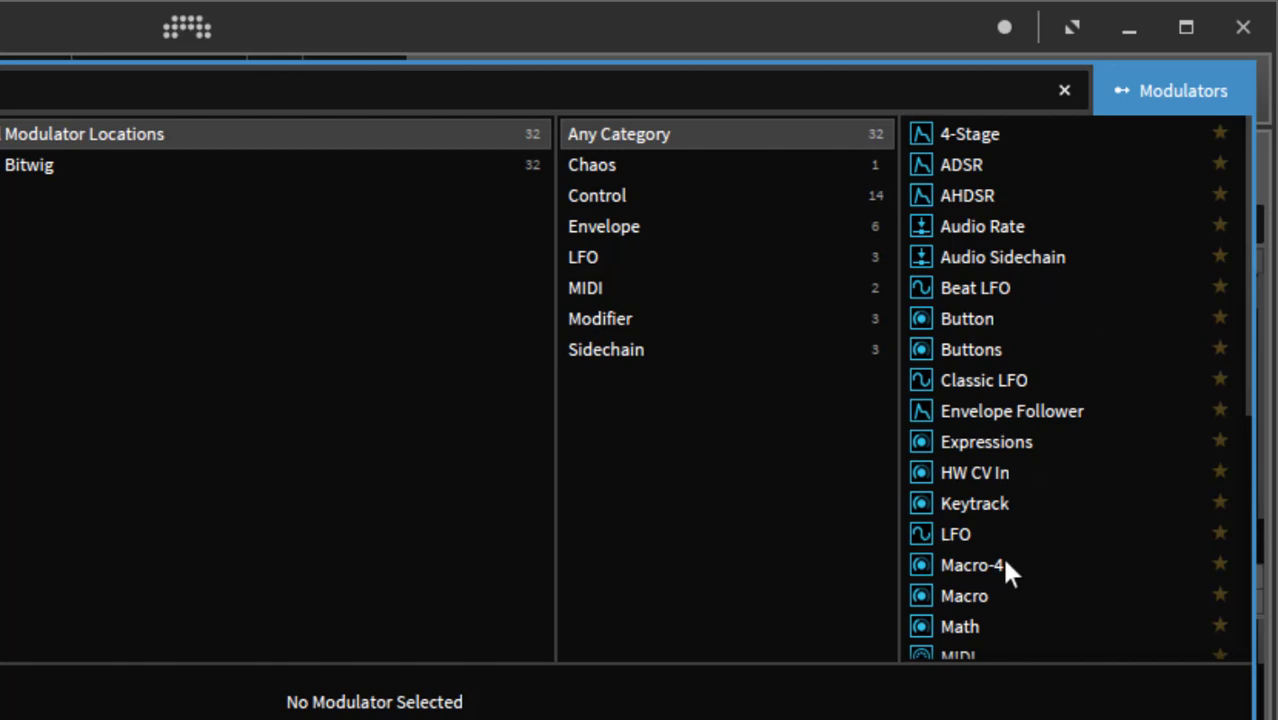
left_click(1006, 593)
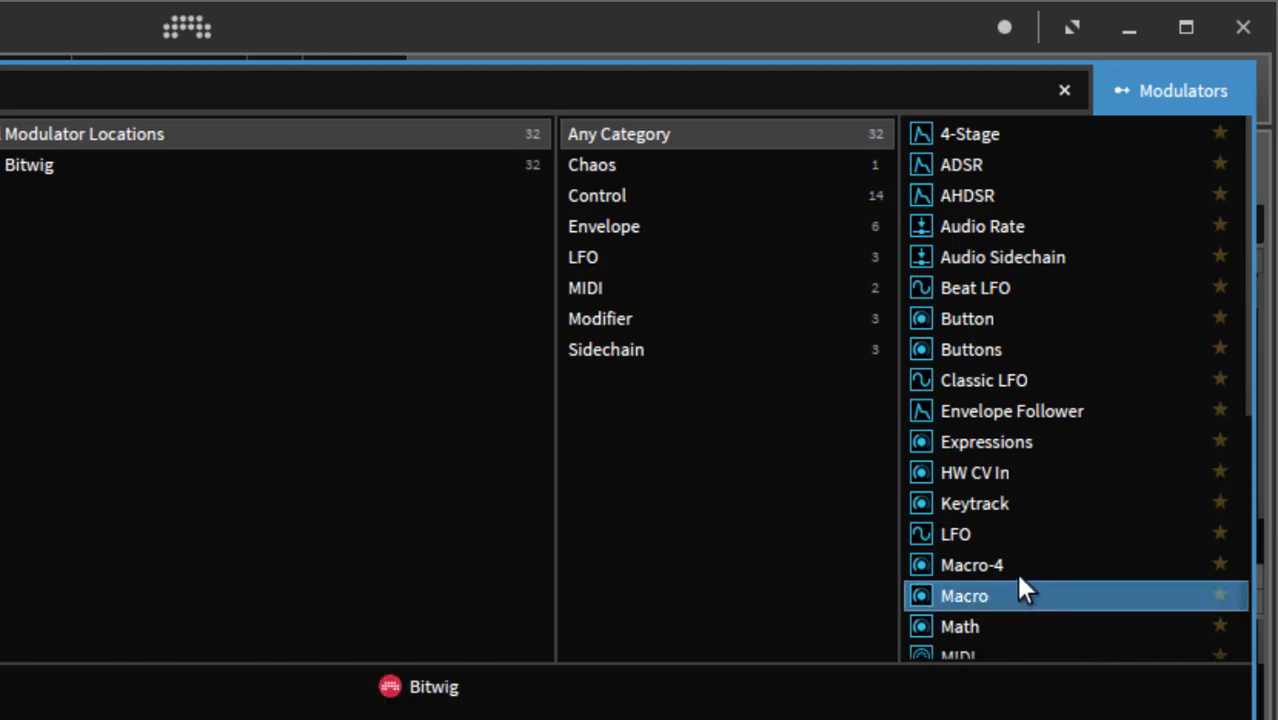
left_click(1024, 571)
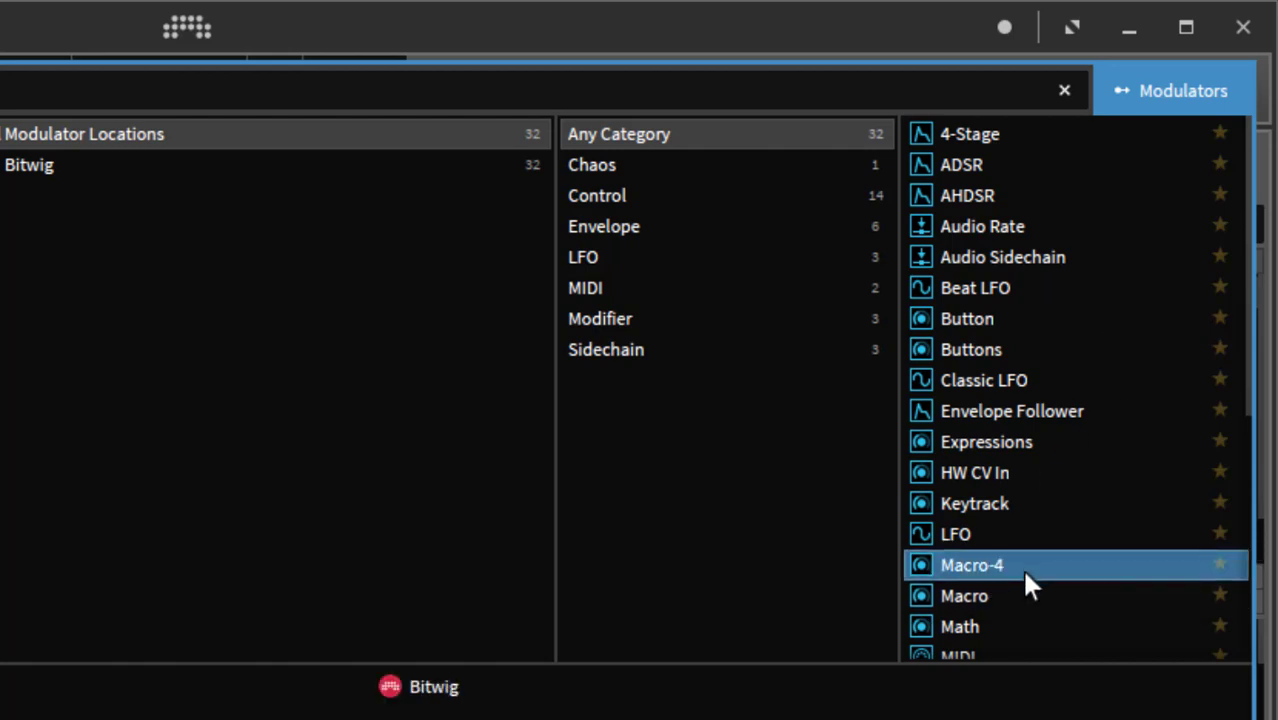
left_click(1027, 596)
left_click(1127, 694)
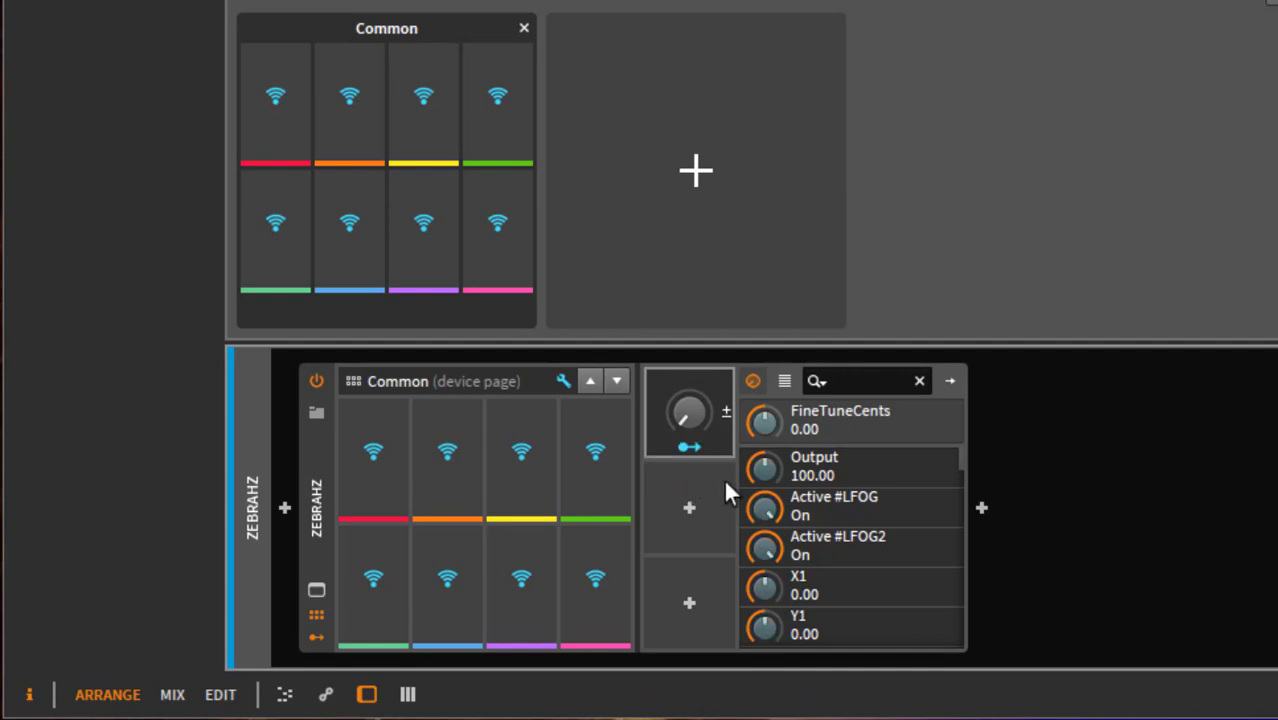
Route the macro to Output (0.330) and Active #LFOG2 (−0.465), then raise it to 59%
left_click_drag(765, 469, 765, 420)
left_click_drag(765, 547, 745, 605)
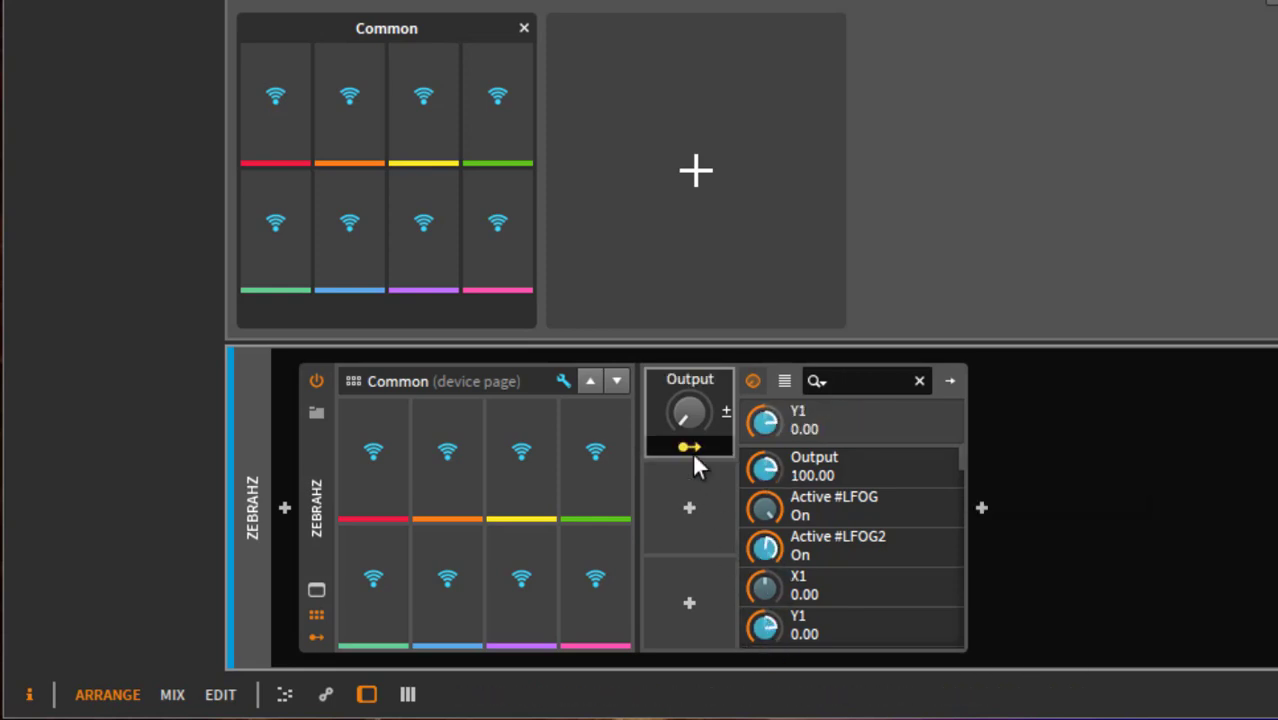
mouse_move(684, 408)
left_mouse_down()
mouse_move(684, 300)
mouse_move(684, 400)
left_mouse_up()
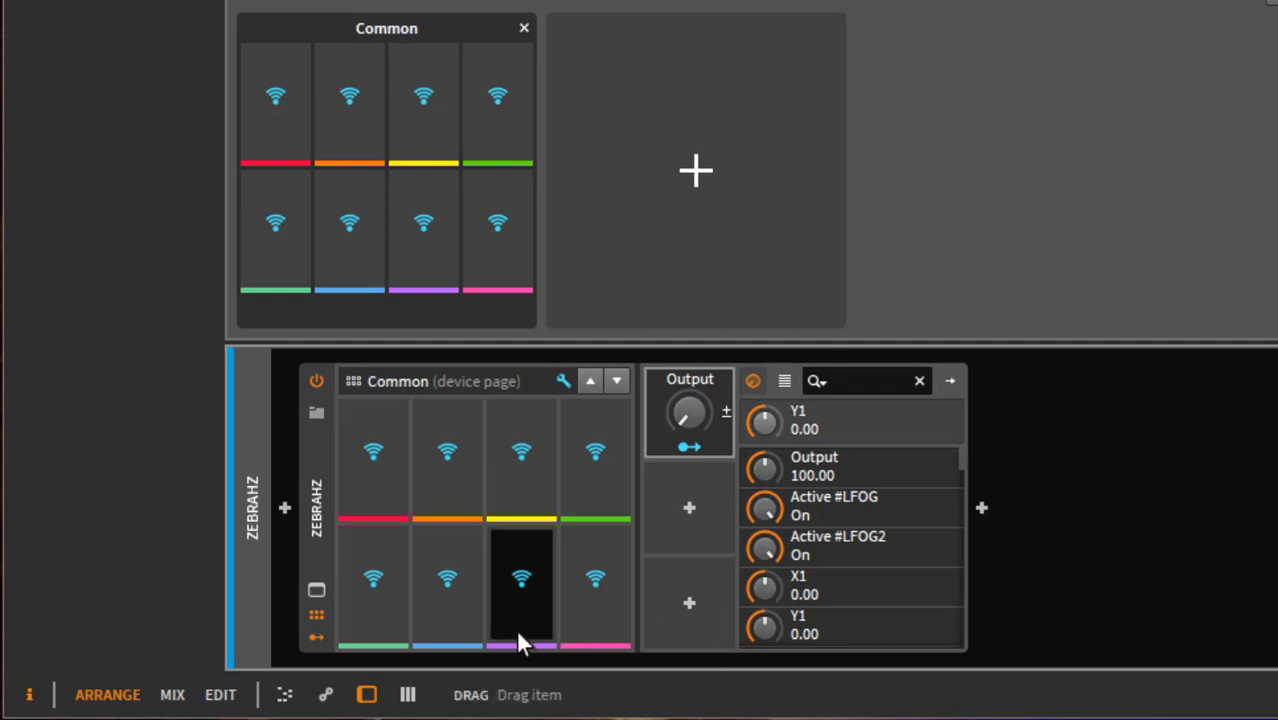
Map the Output macro to the first Common pad by sweeping it during mapping
left_click(381, 478)
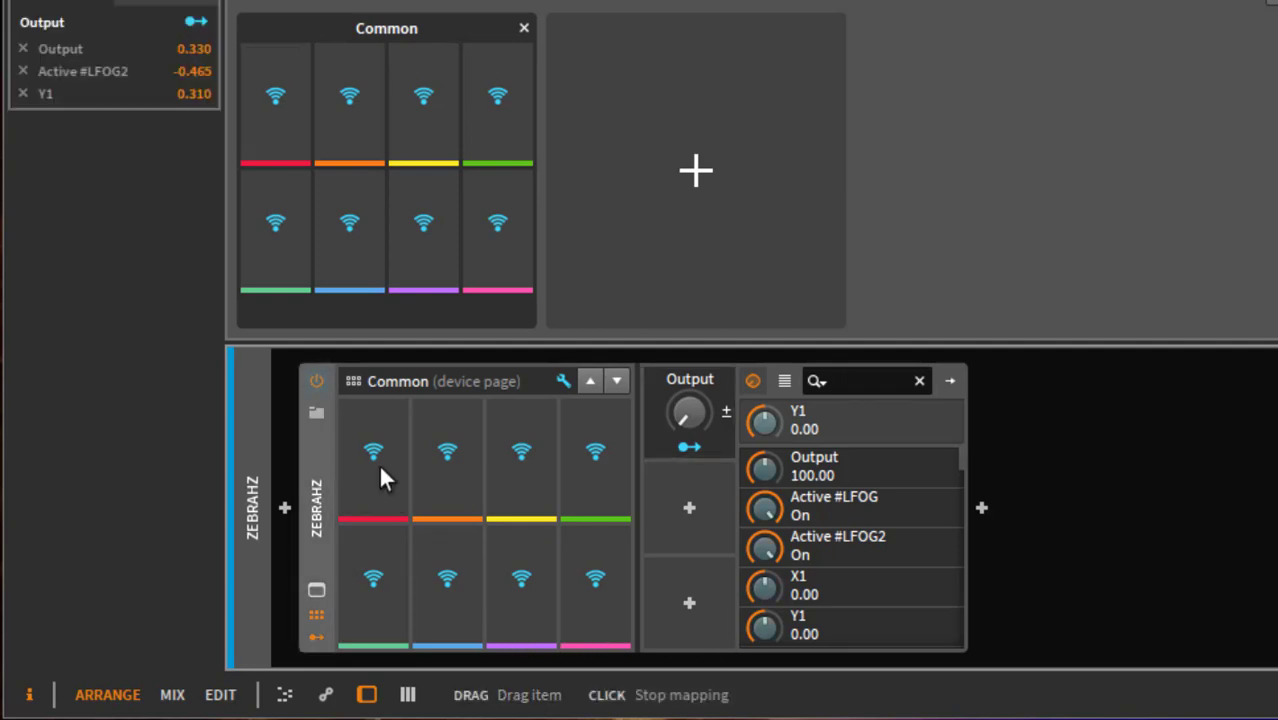
left_click_drag(698, 421, 698, 386)
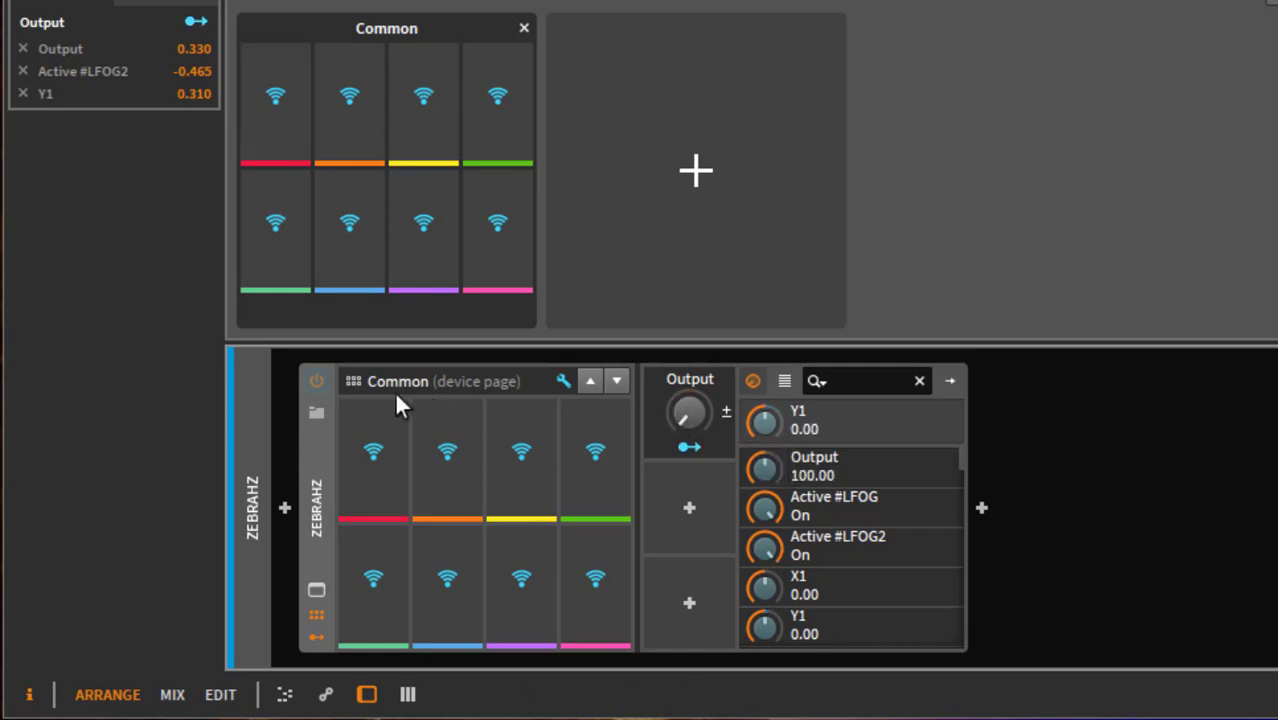
left_click(380, 445)
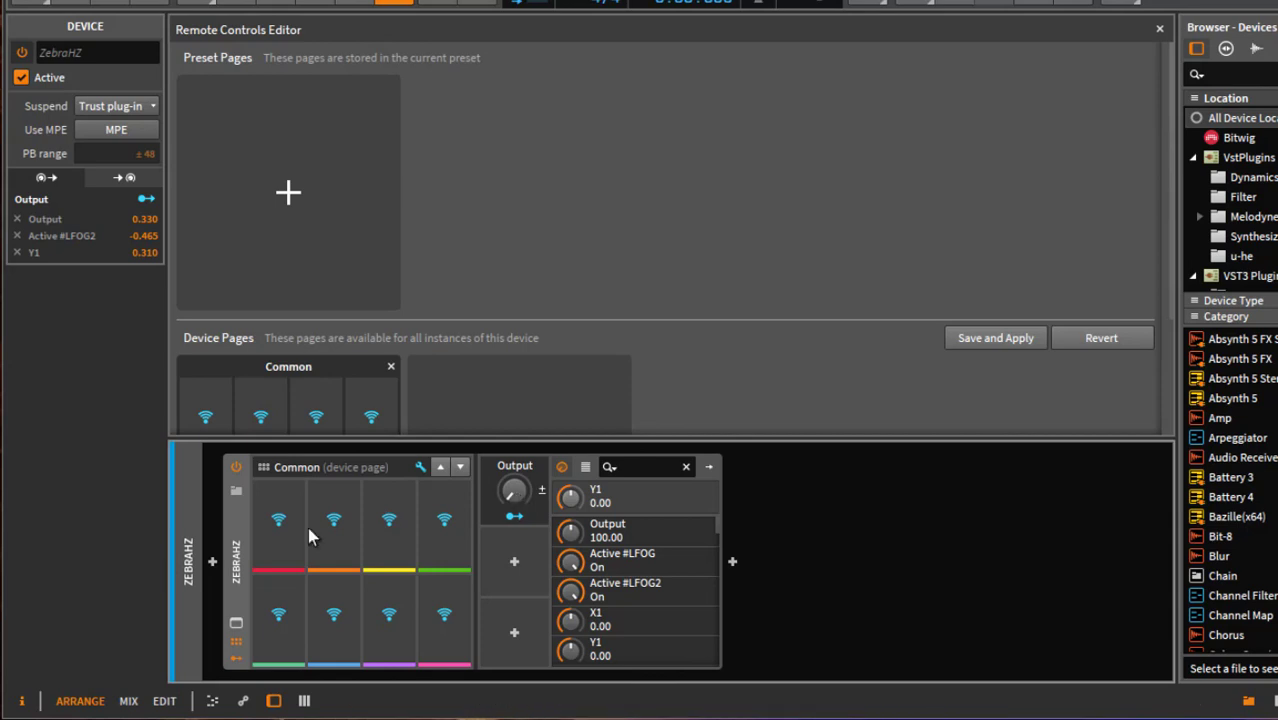
Create a Perform preset page and assign the Output macro to its first pad
left_click(288, 200)
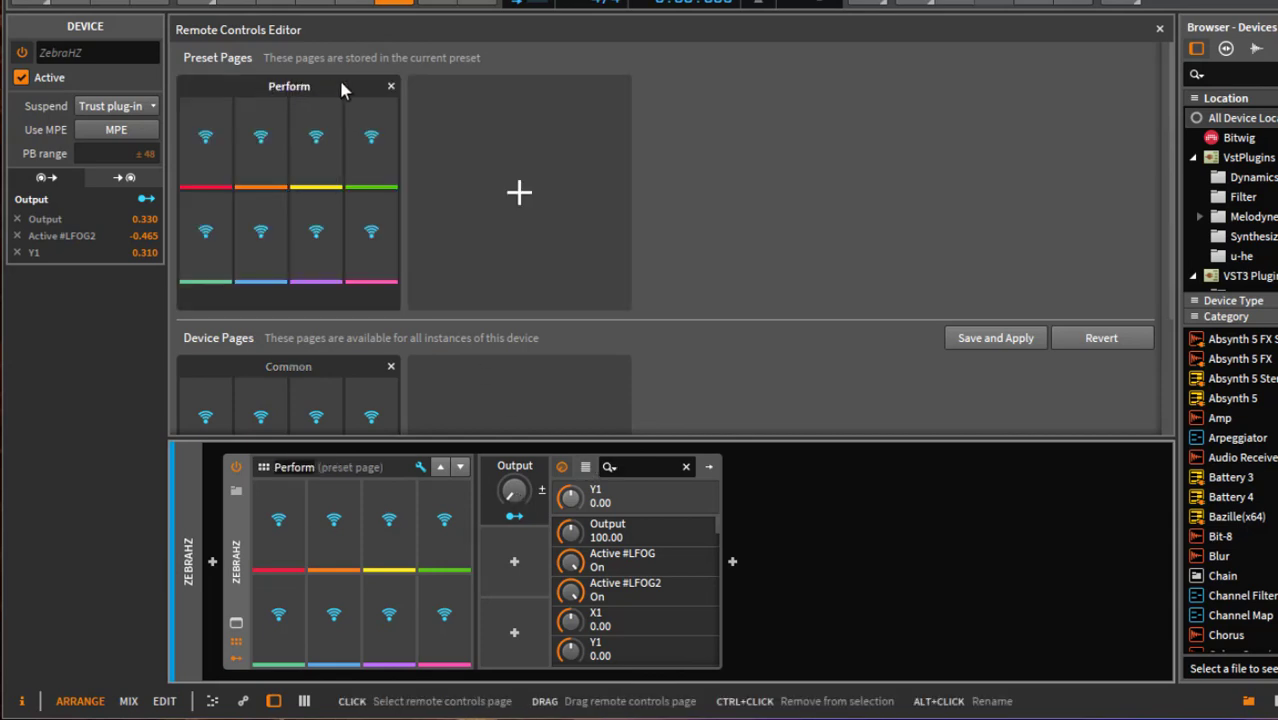
left_click(206, 142)
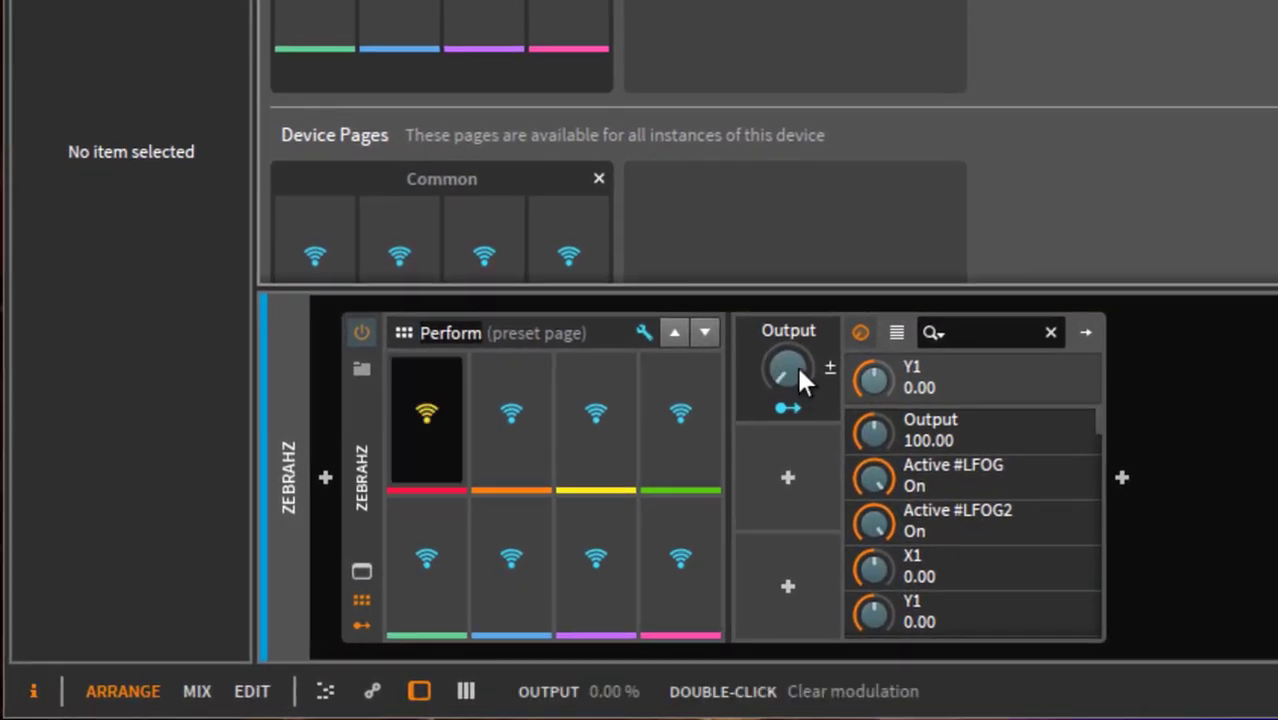
left_click(796, 363)
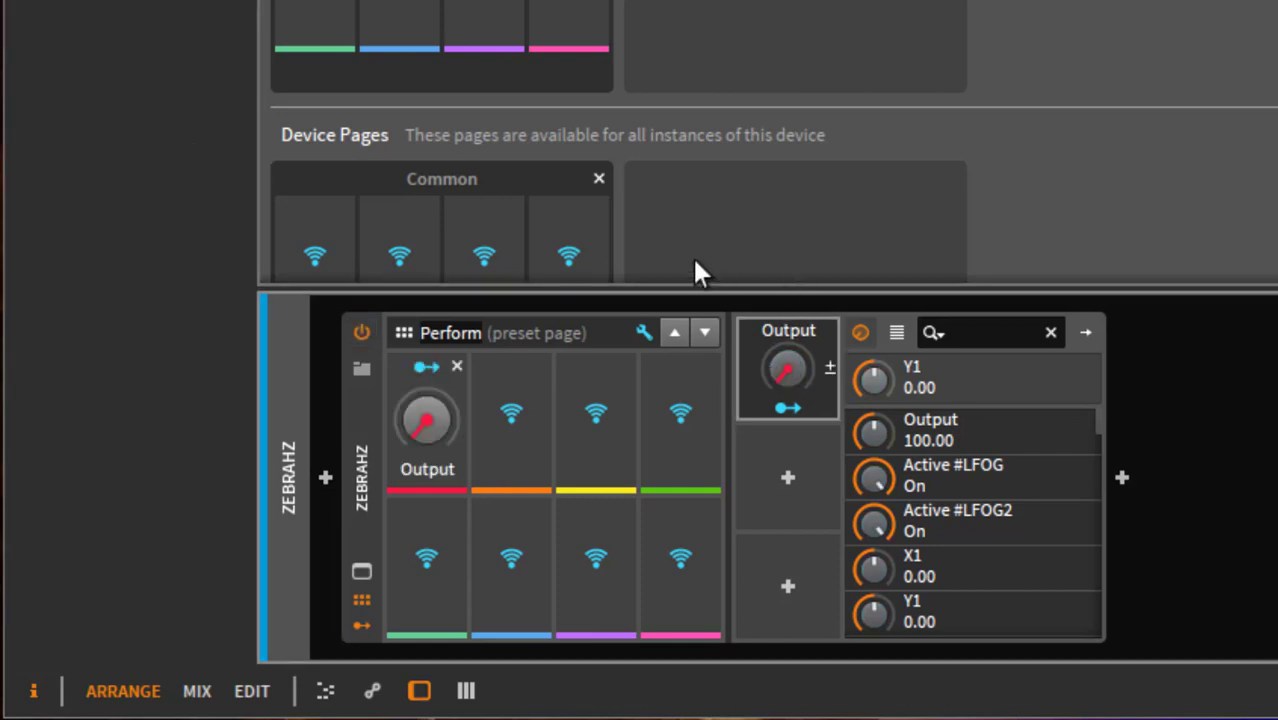
key("Escape")
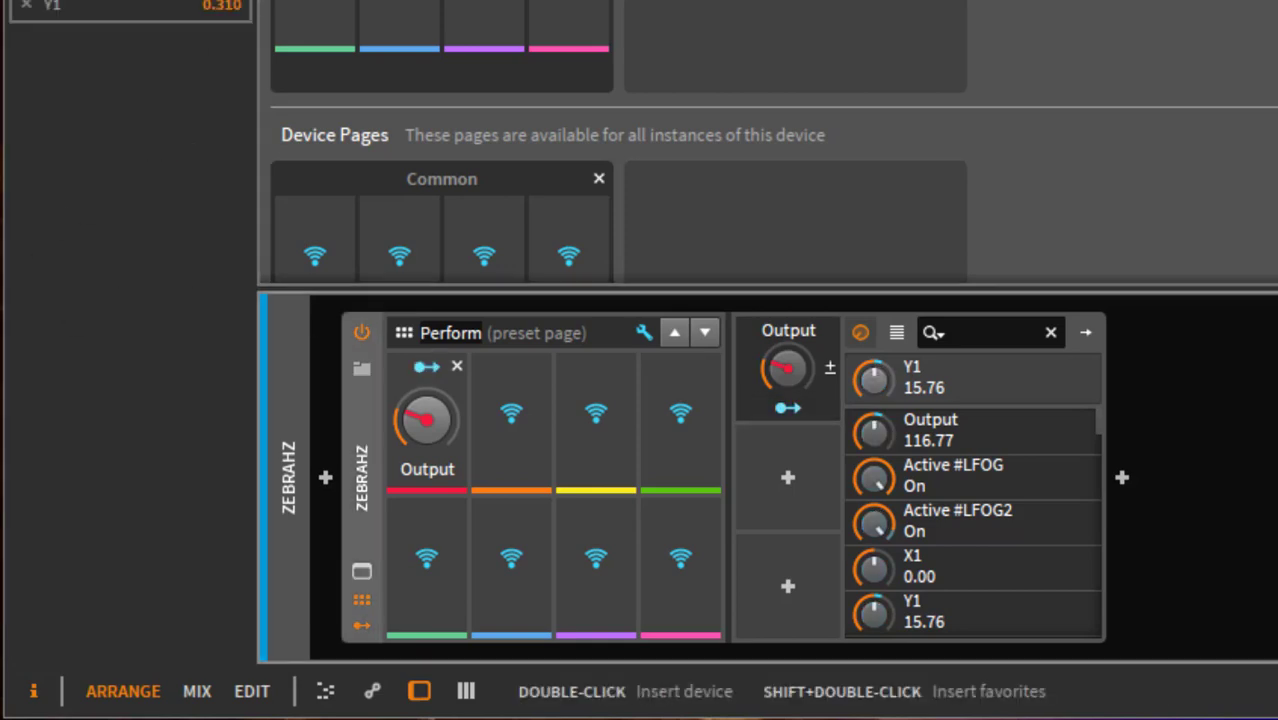
Insert an Expressions modulator from the modulator browser onto the Zebrahz device
left_click(787, 481)
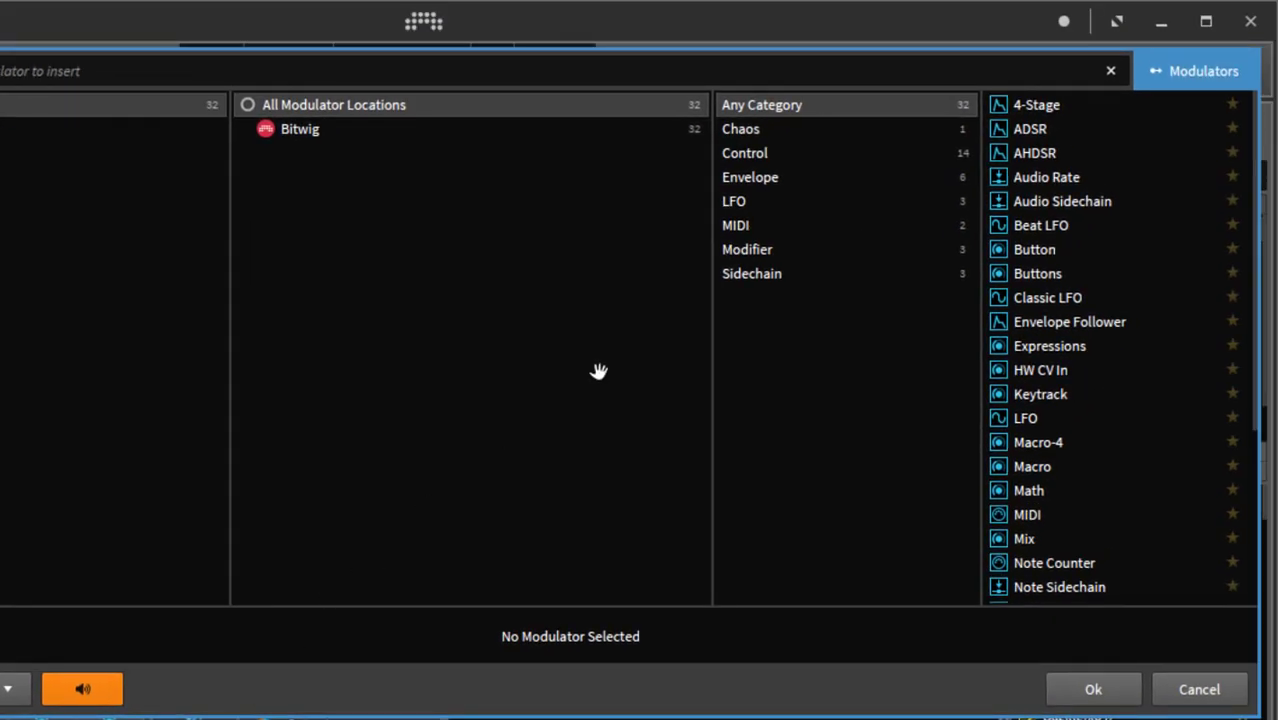
left_click(1080, 345)
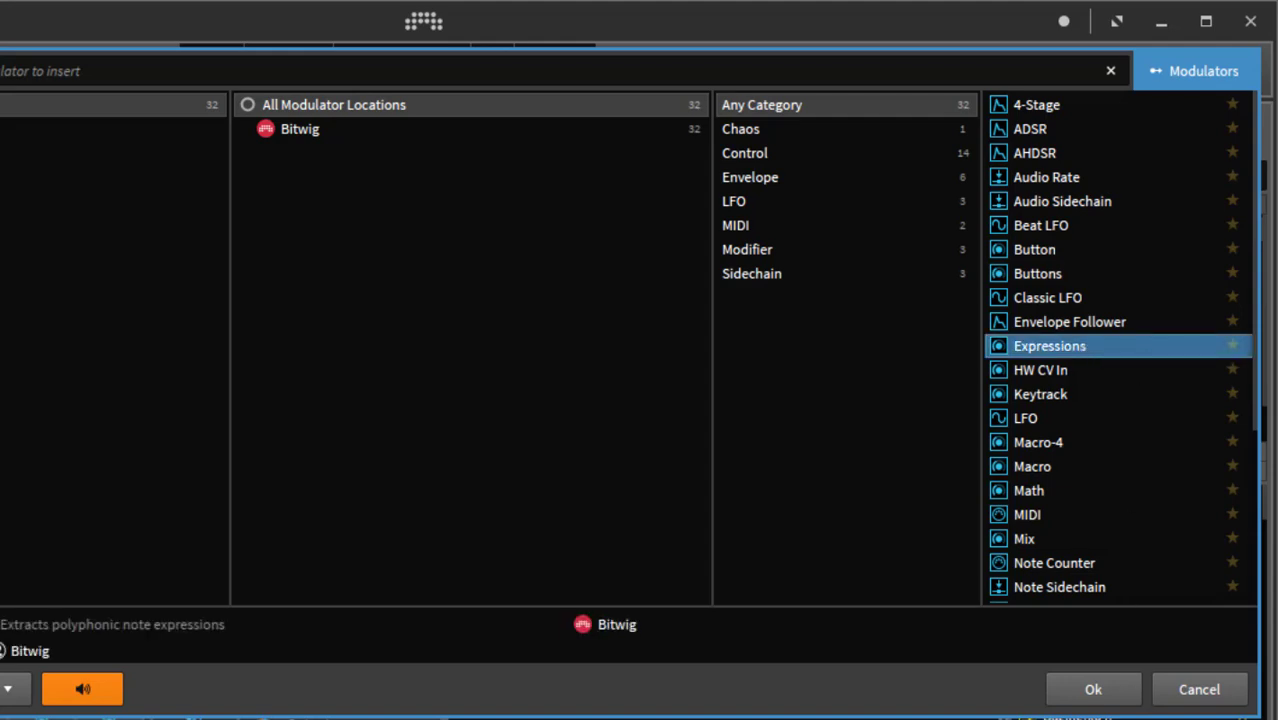
double_click(1126, 348)
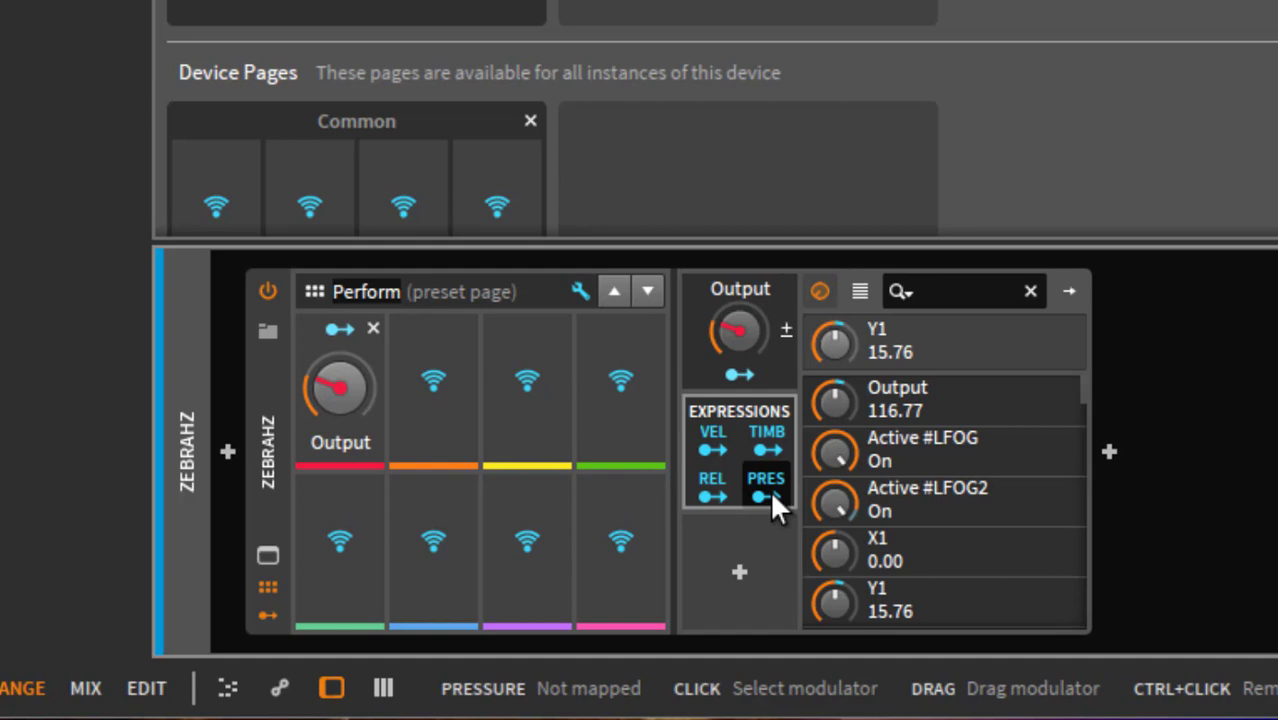
Search parameters for 'fil' and map Expressions pressure to Filter1, setting its modulation depth
left_click(771, 494)
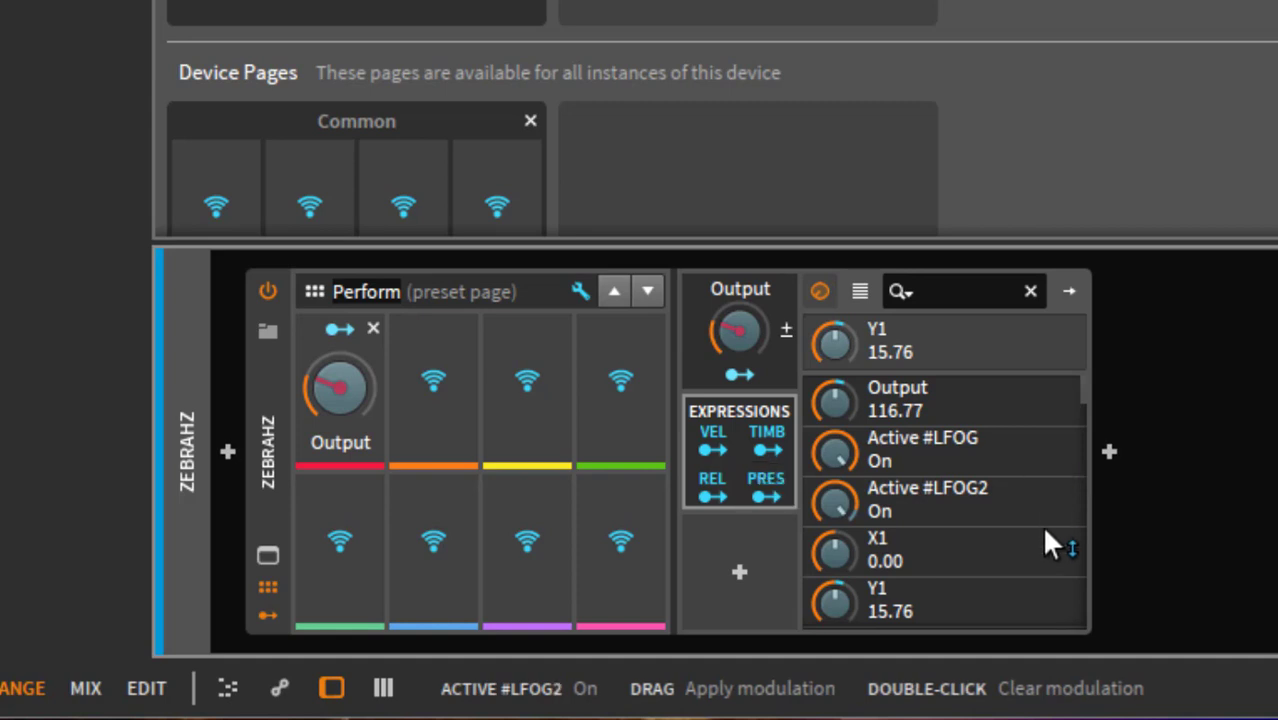
left_click(948, 291)
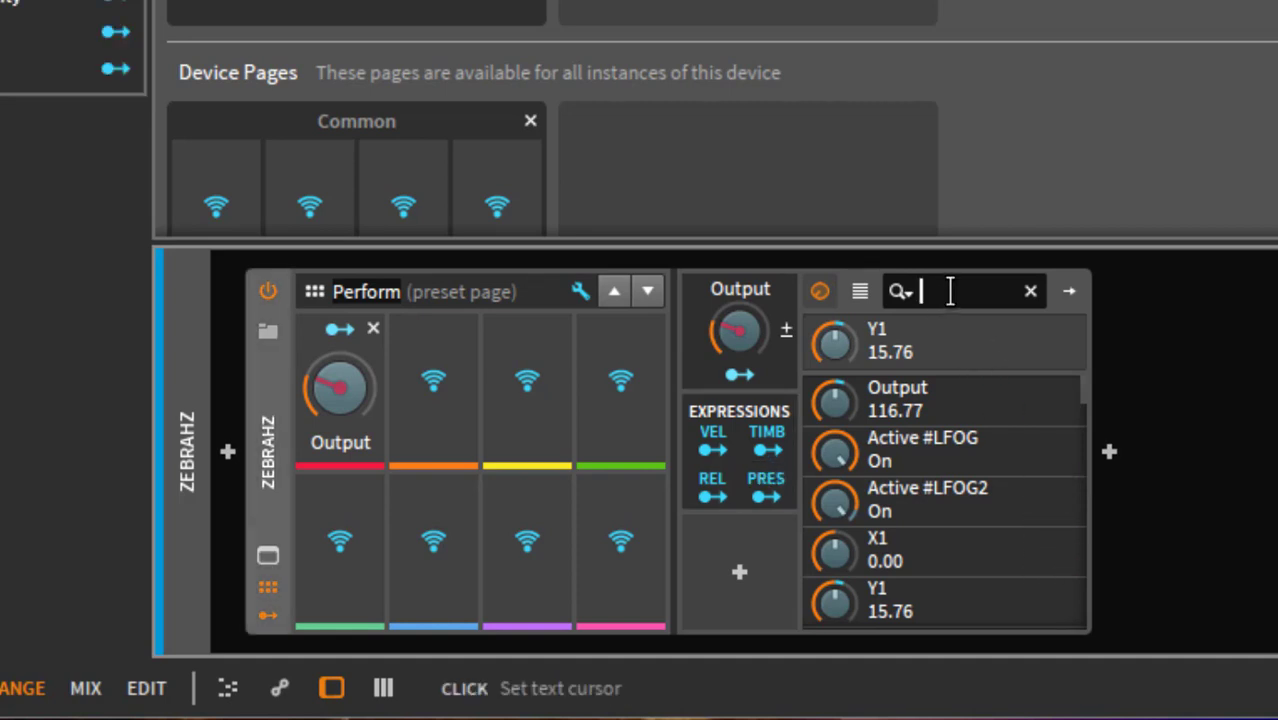
type("fil")
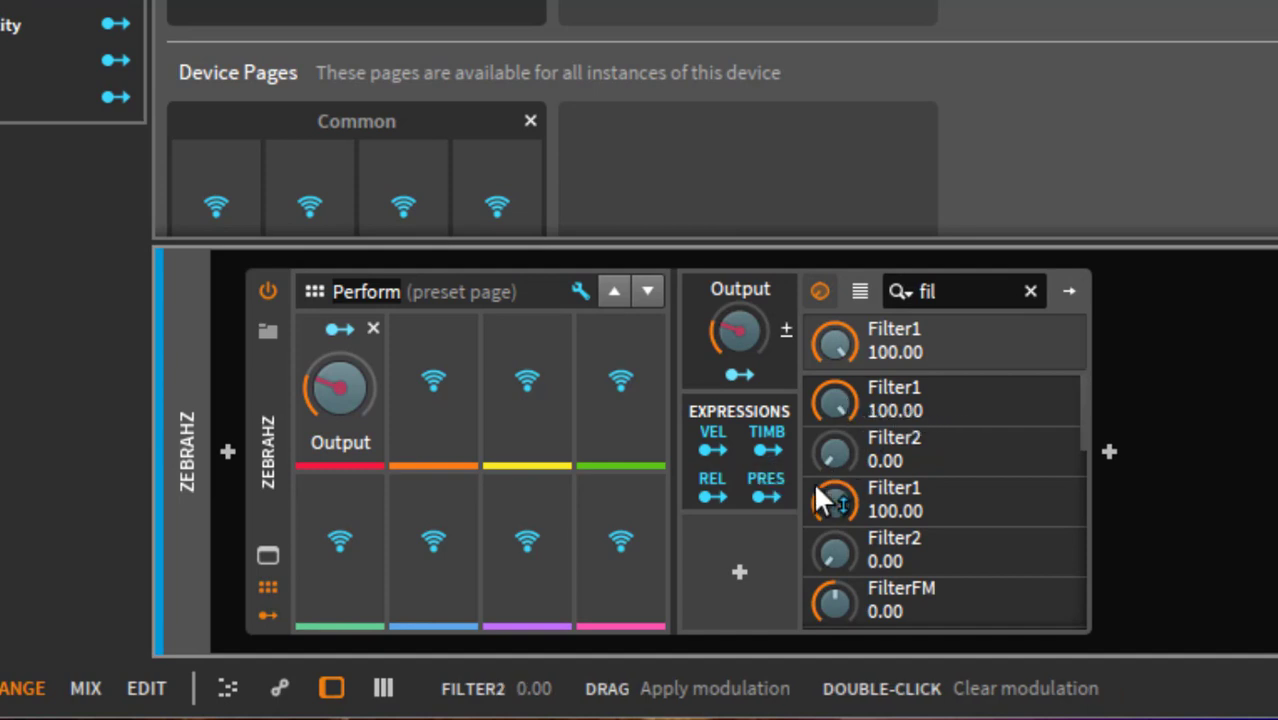
left_click(771, 484)
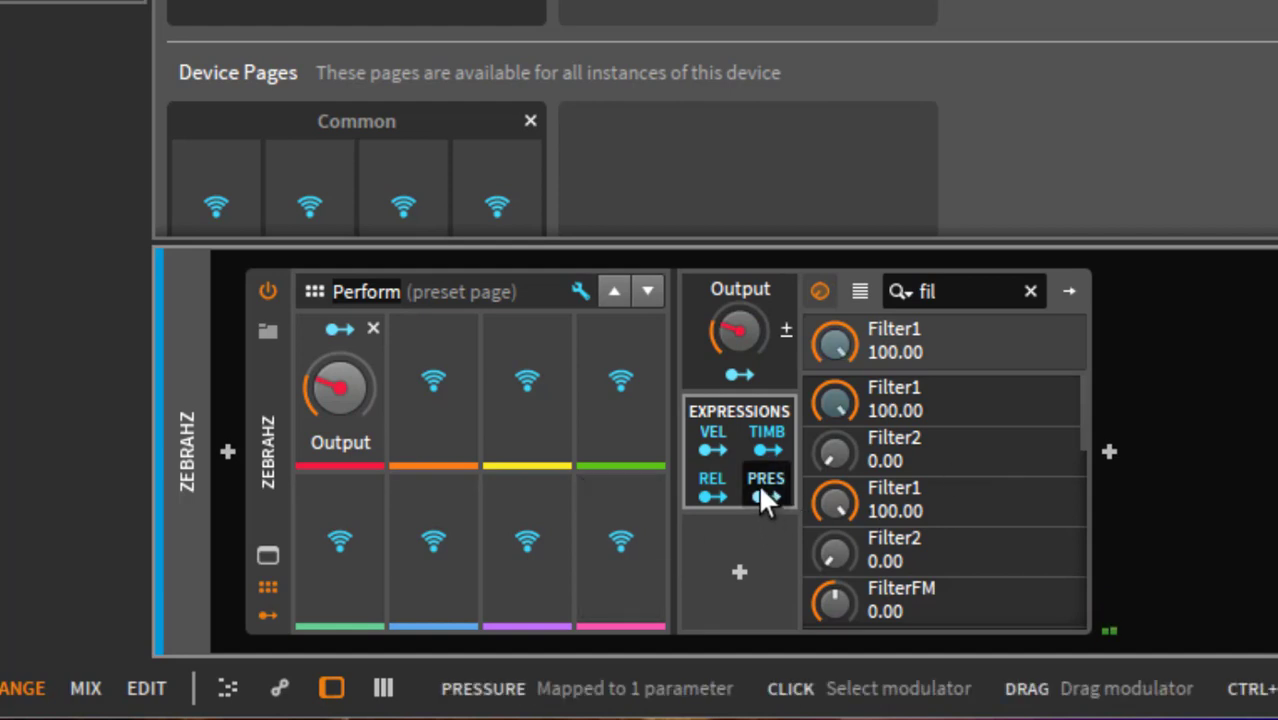
left_click_drag(758, 483, 761, 506)
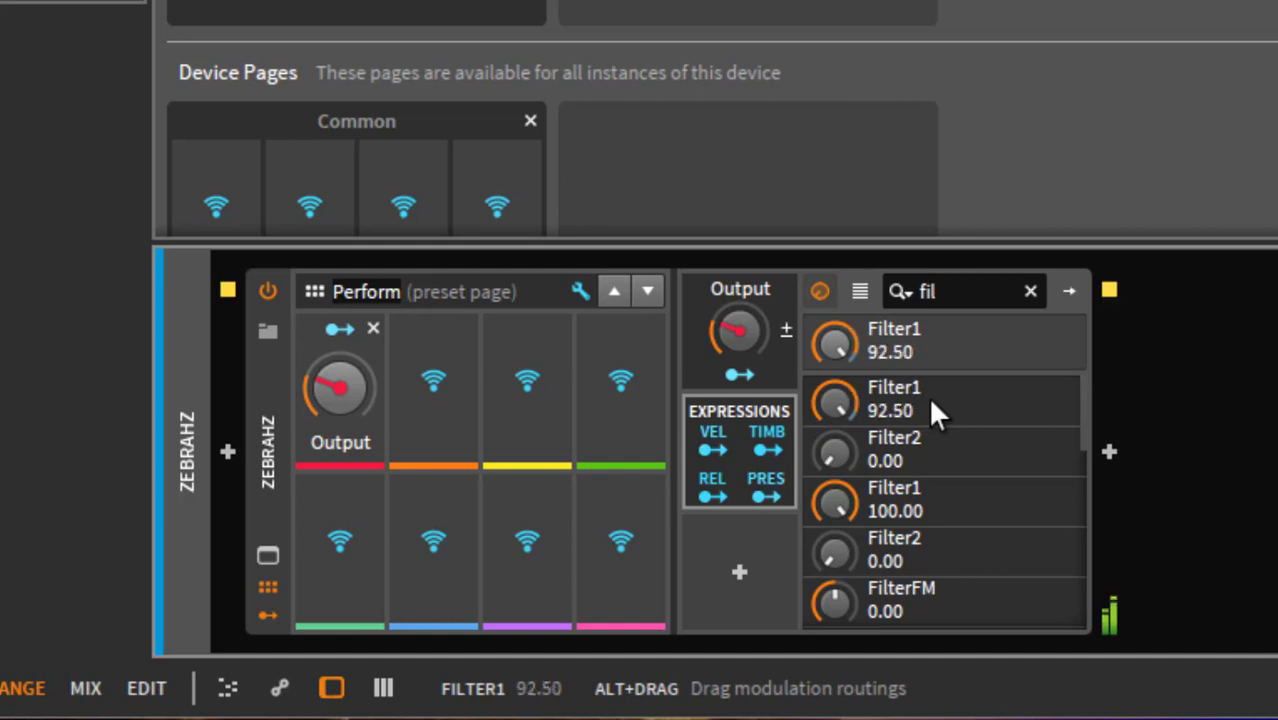